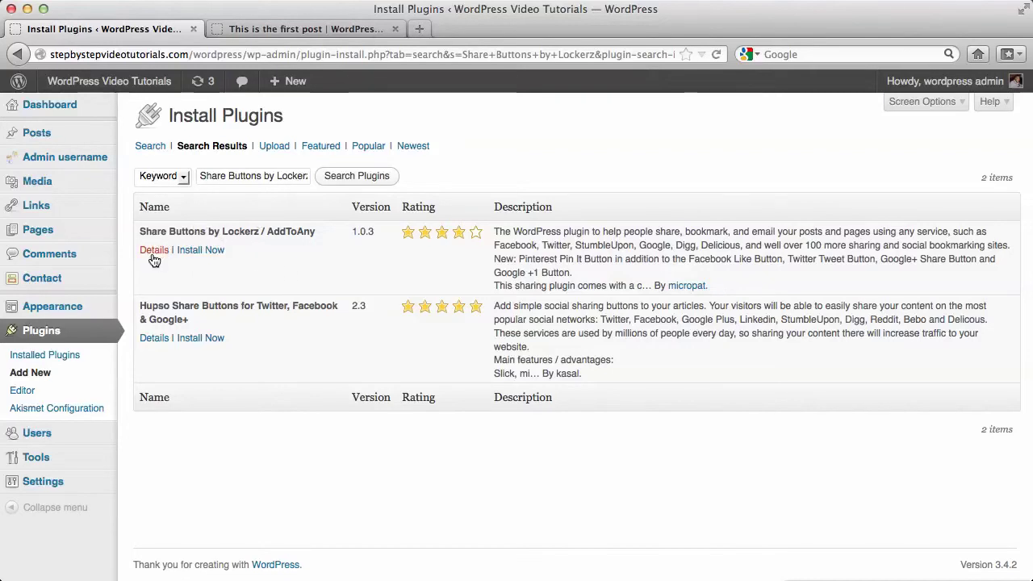
# View the details of the Share Buttons by Lockerz / AddToAny plugin, close them and check the plugin's name in the search results.
pyautogui.click(153, 252)
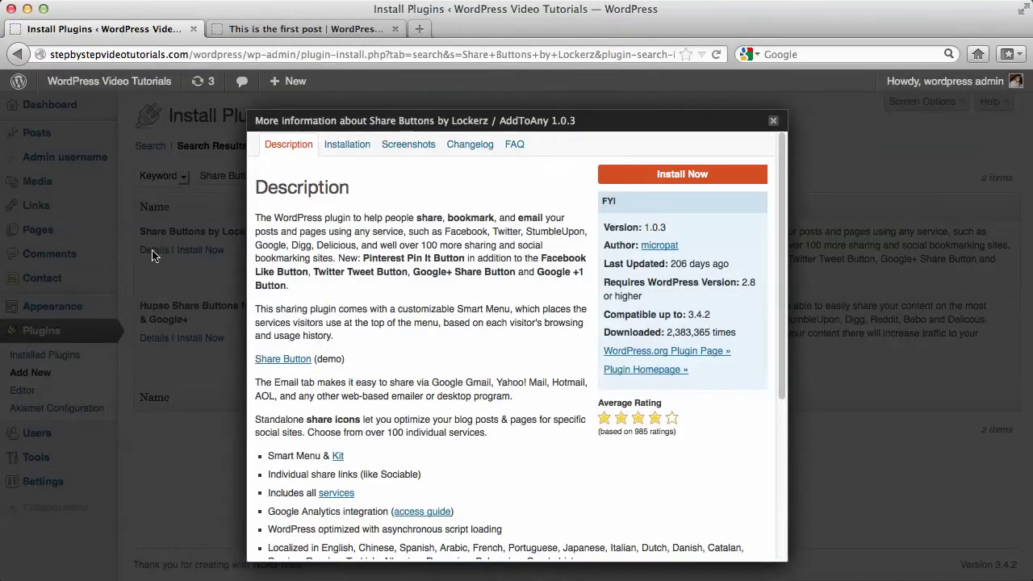
pyautogui.scroll(-3, 450, 278)
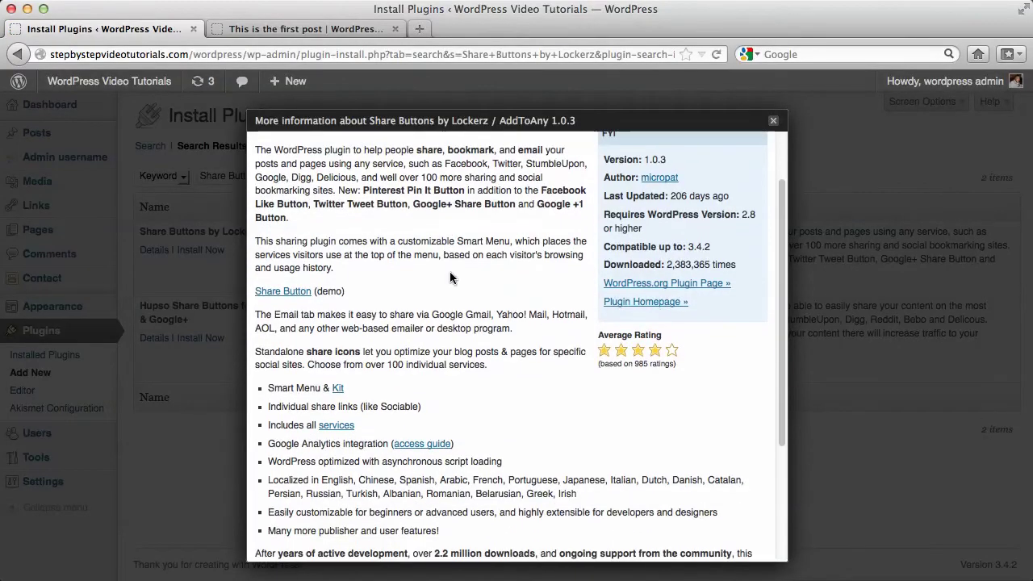
pyautogui.scroll(3, 451, 278)
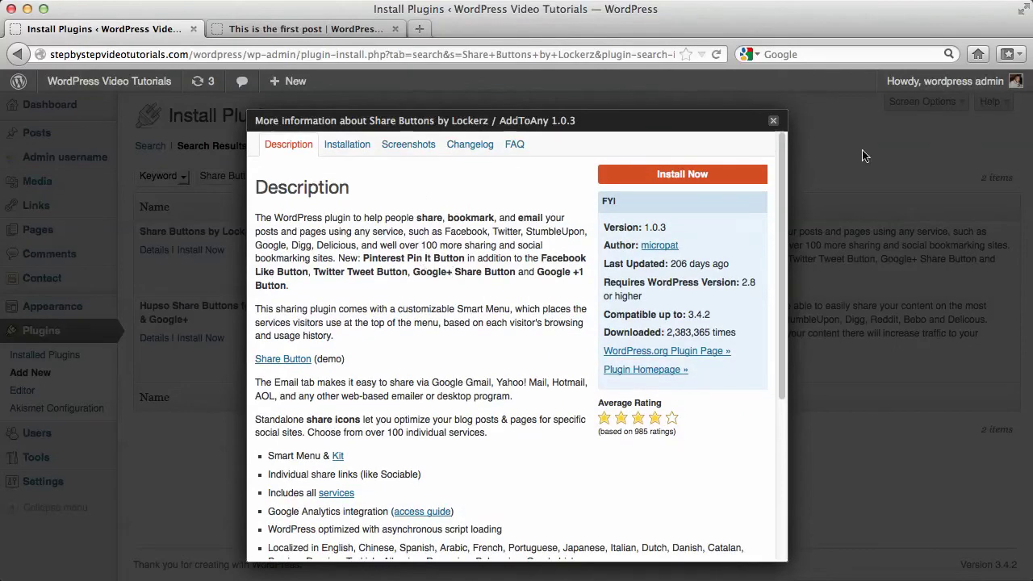
pyautogui.click(773, 120)
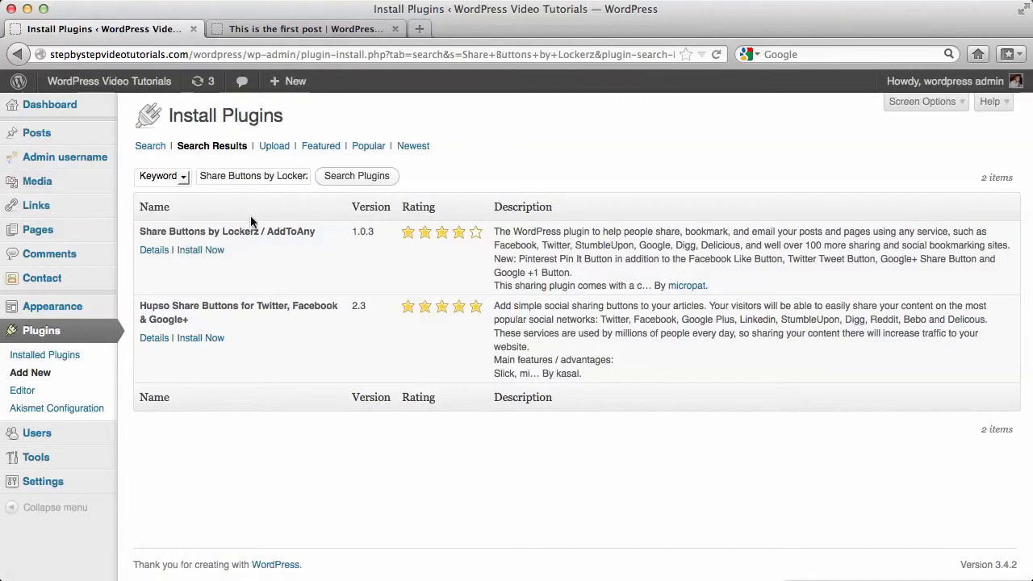
pyautogui.moveTo(261, 231); pyautogui.dragTo(139, 229)
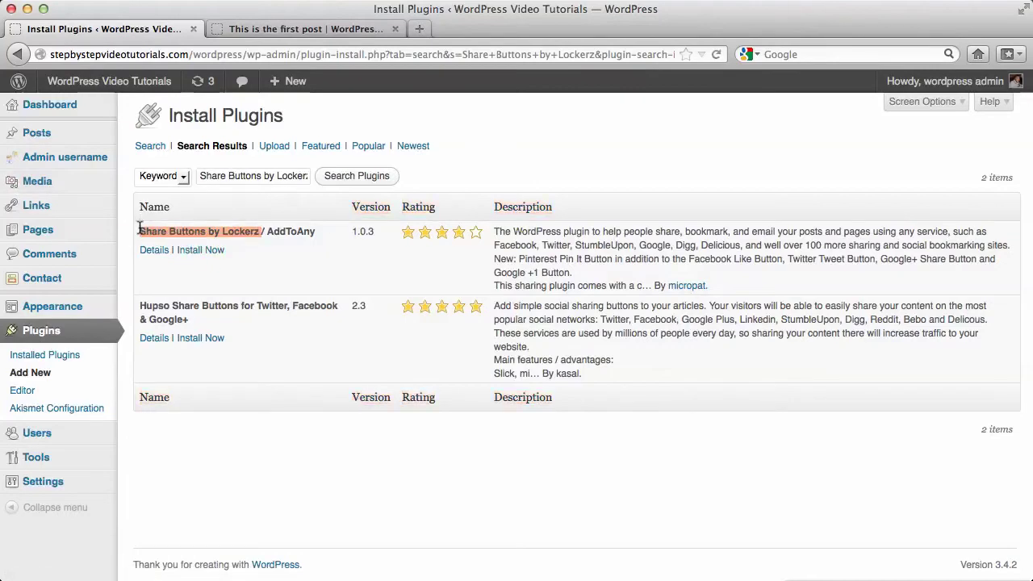
pyautogui.click(308, 233)
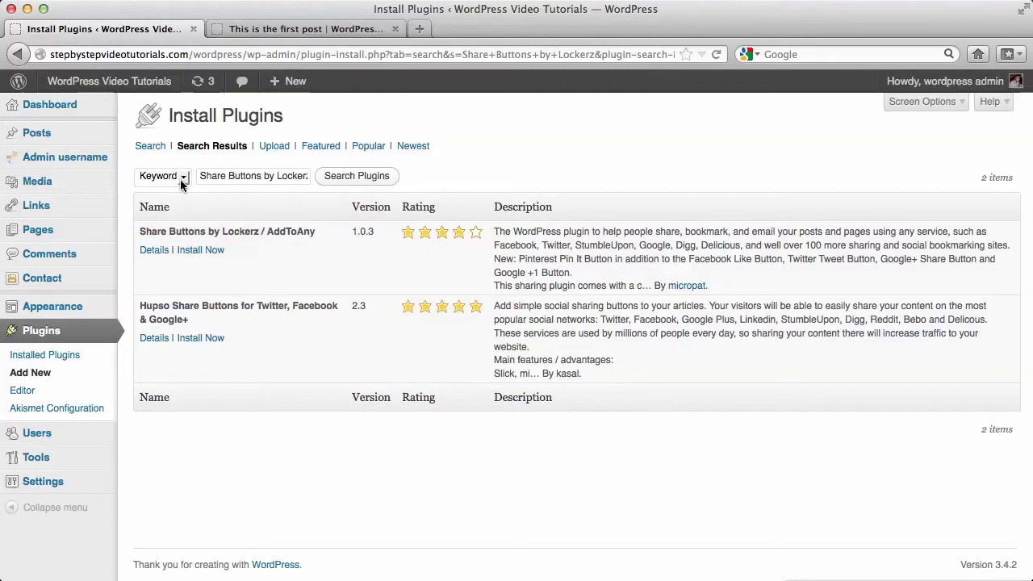
# Reopen the Share Buttons by Lockerz / AddToAny details and read the description of its sharing services and features.
pyautogui.click(153, 251)
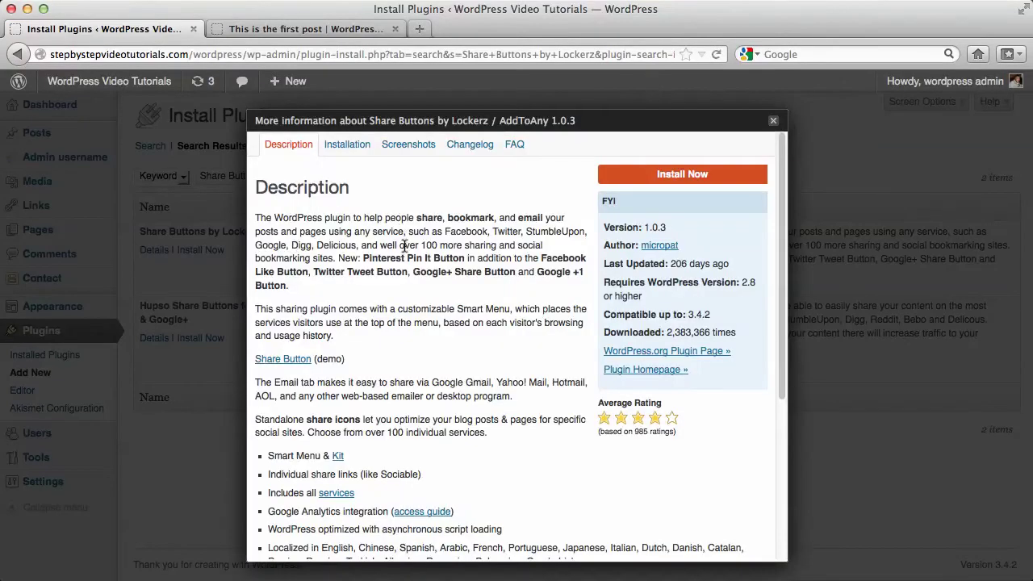
pyautogui.scroll(-1, 371, 276)
pyautogui.scroll(-1, 372, 276)
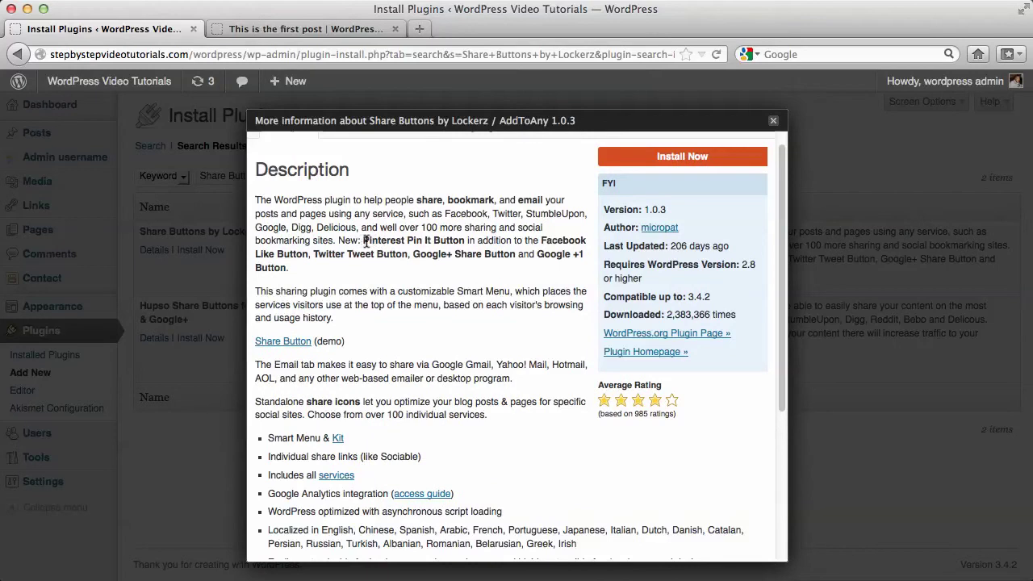
pyautogui.moveTo(364, 241); pyautogui.dragTo(438, 242)
pyautogui.click(531, 254)
pyautogui.scroll(-5, 502, 276)
pyautogui.scroll(4, 502, 280)
pyautogui.scroll(2, 502, 282)
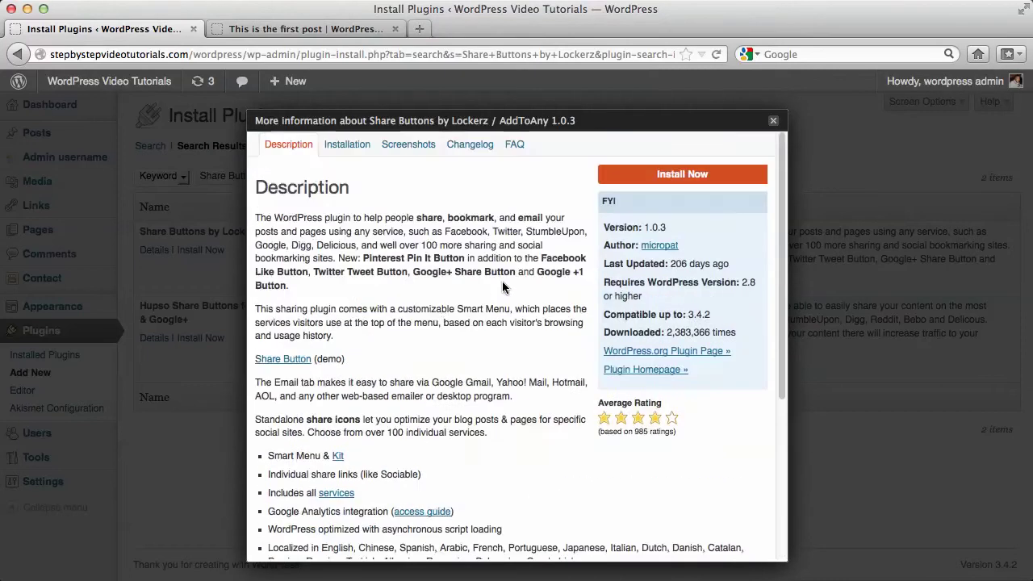
# Install and activate the Share Buttons by Lockerz / AddToAny plugin, and look through the installed plugins.
pyautogui.click(692, 174)
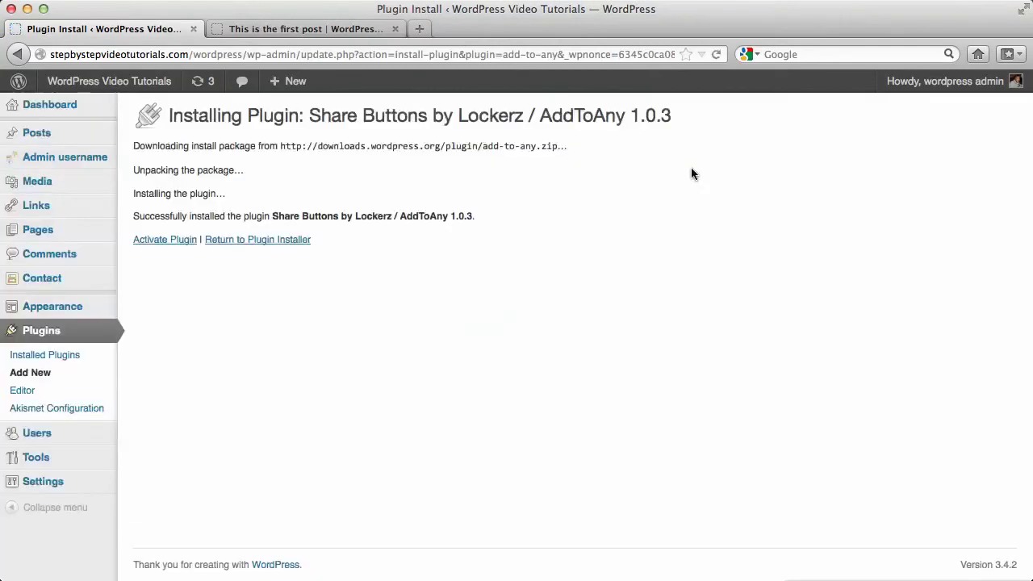
pyautogui.click(177, 242)
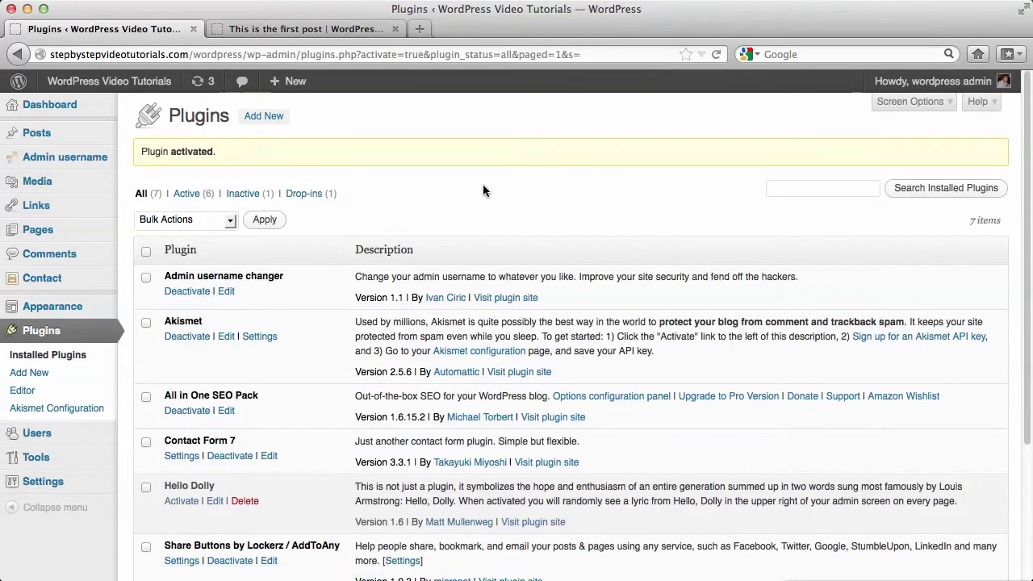
pyautogui.scroll(-5, 483, 190)
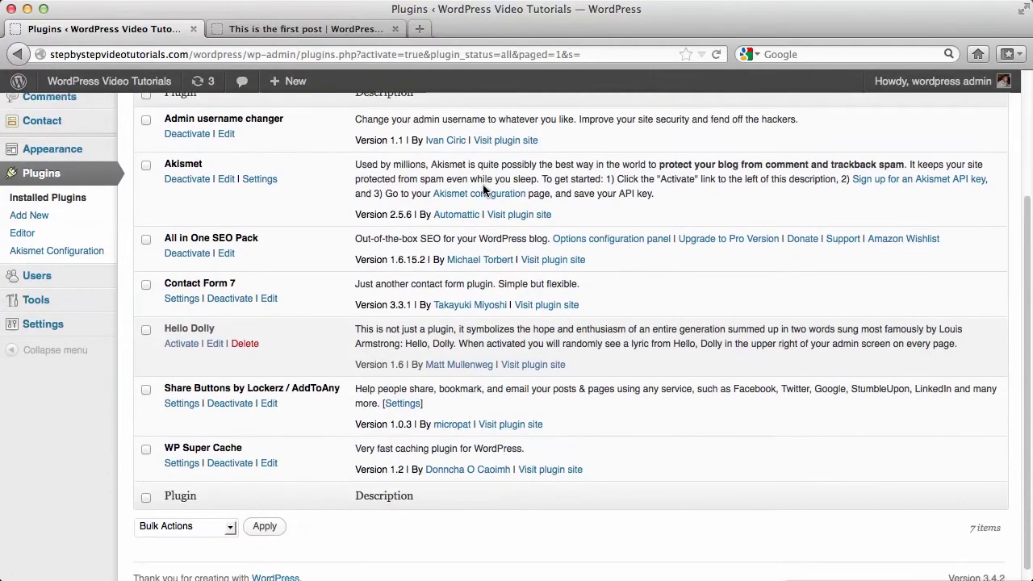
pyautogui.scroll(5, 483, 190)
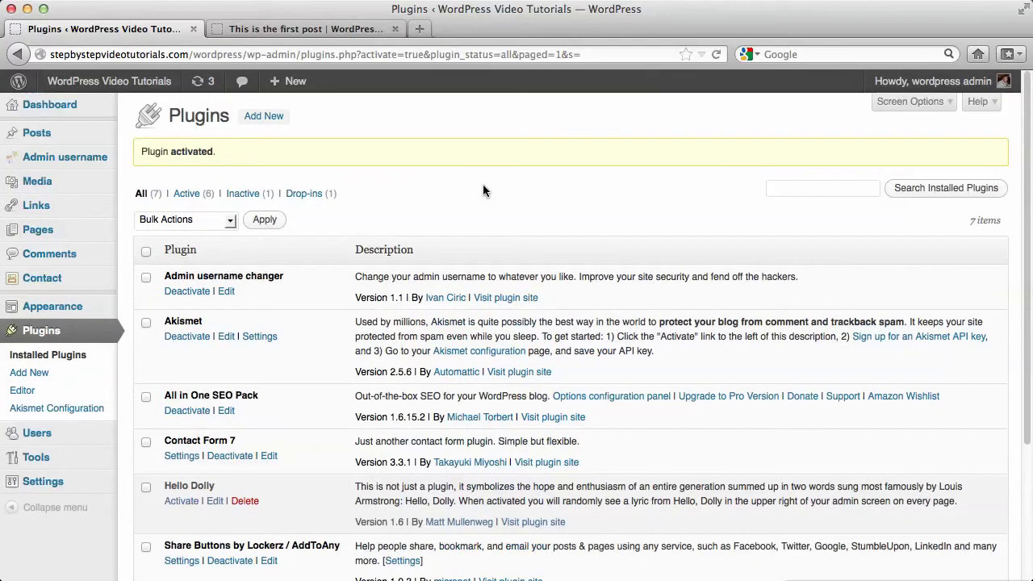
# Open the AddToAny Share/Save settings page.
pyautogui.scroll(-5, 484, 191)
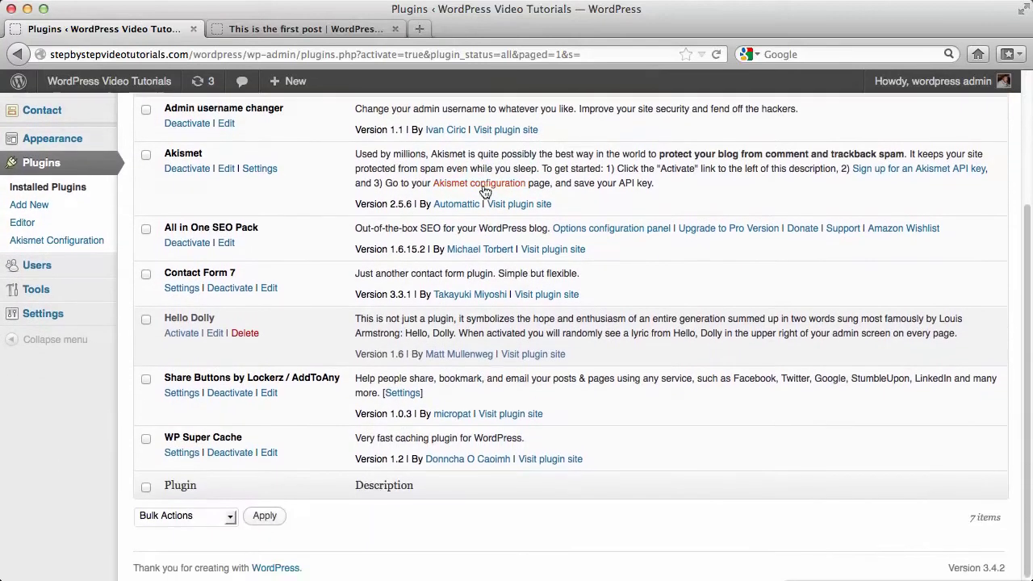
pyautogui.moveTo(24, 319)
pyautogui.click(166, 437)
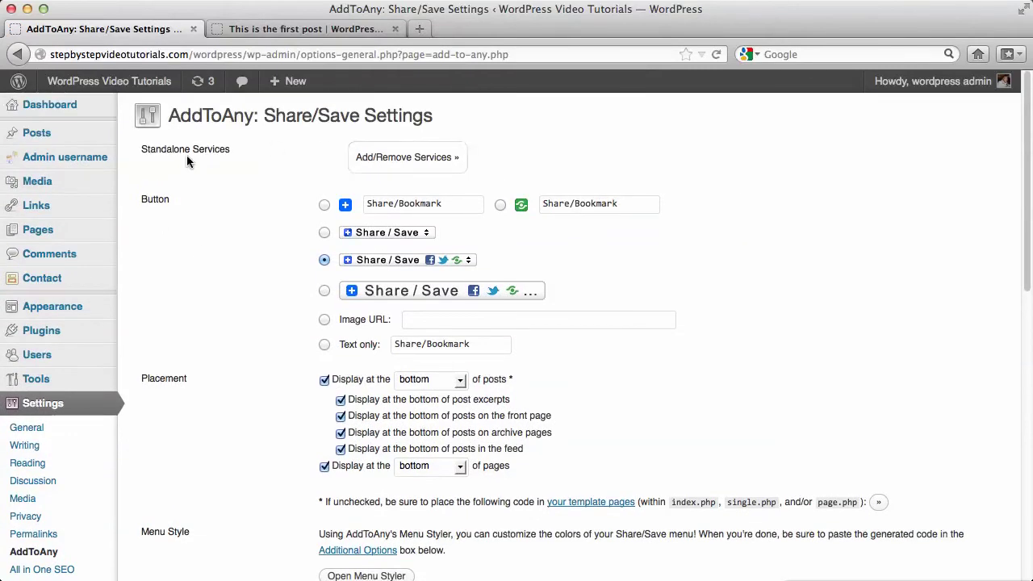
# Expand the standalone services and examine the list of sharing services that can be added.
pyautogui.click(404, 157)
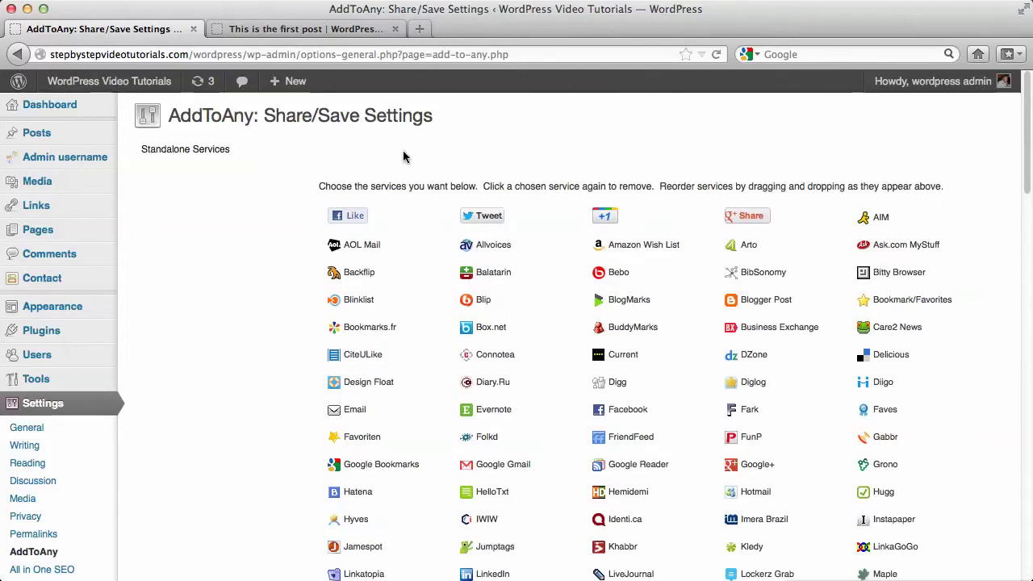
pyautogui.scroll(-2, 568, 236)
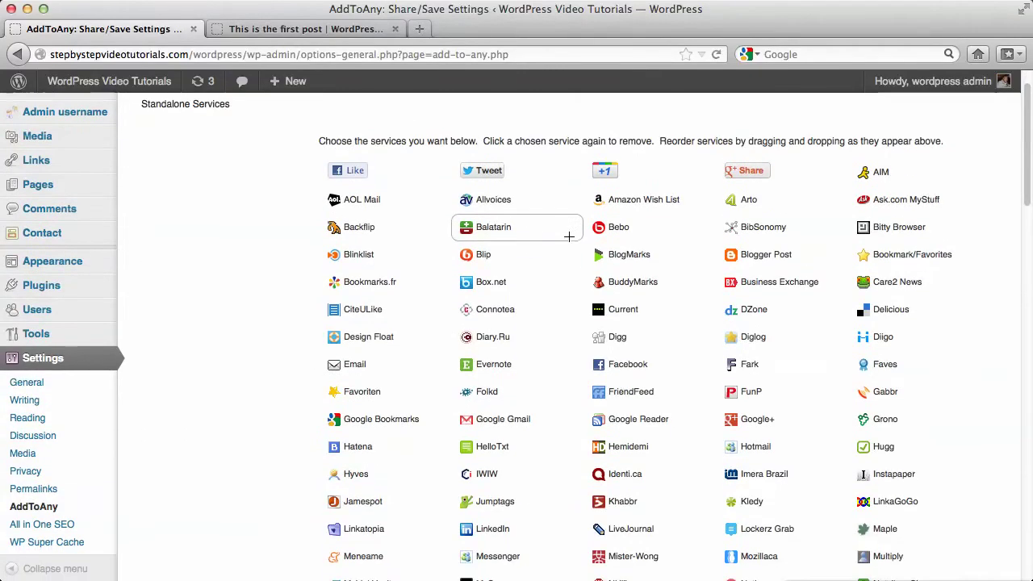
pyautogui.scroll(-15, 568, 250)
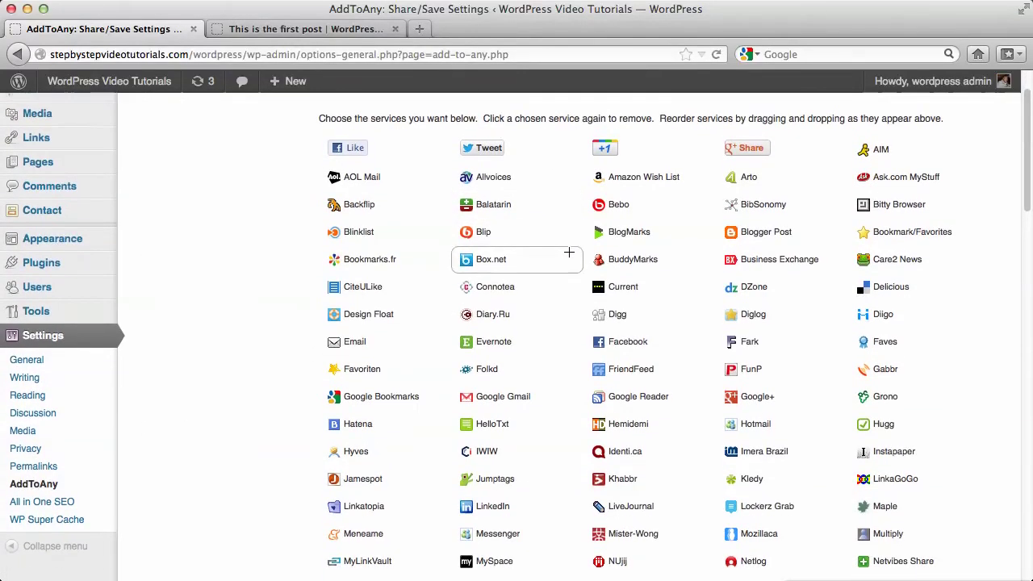
pyautogui.scroll(-3, 568, 282)
pyautogui.scroll(10, 569, 282)
pyautogui.scroll(8, 568, 282)
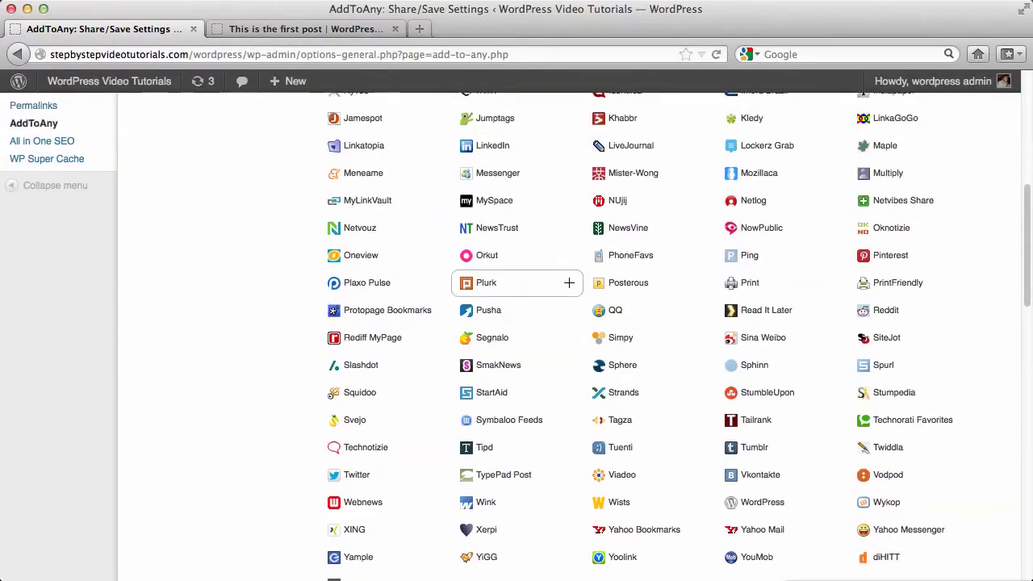
pyautogui.scroll(1, 569, 283)
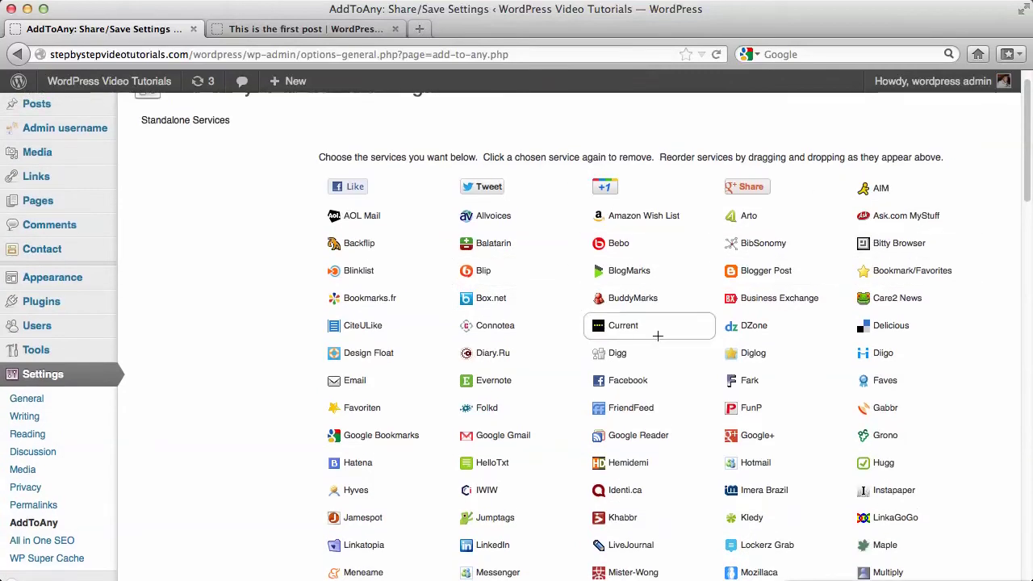
pyautogui.scroll(-3, 649, 407)
pyautogui.scroll(4, 650, 408)
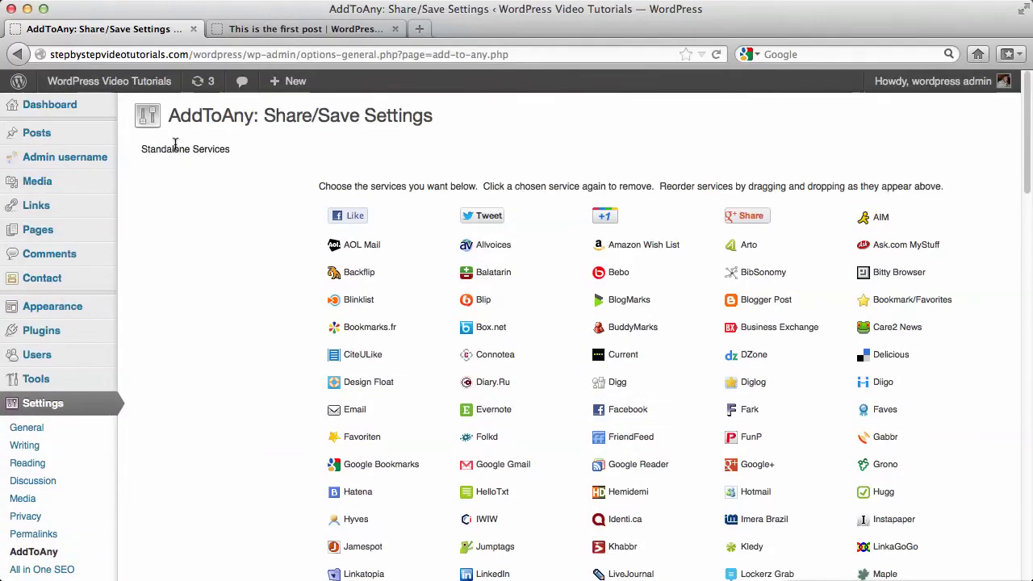
# Choose the large Share / Save button style with the Facebook and Twitter icons.
pyautogui.scroll(-20, 174, 162)
pyautogui.scroll(-2, 174, 167)
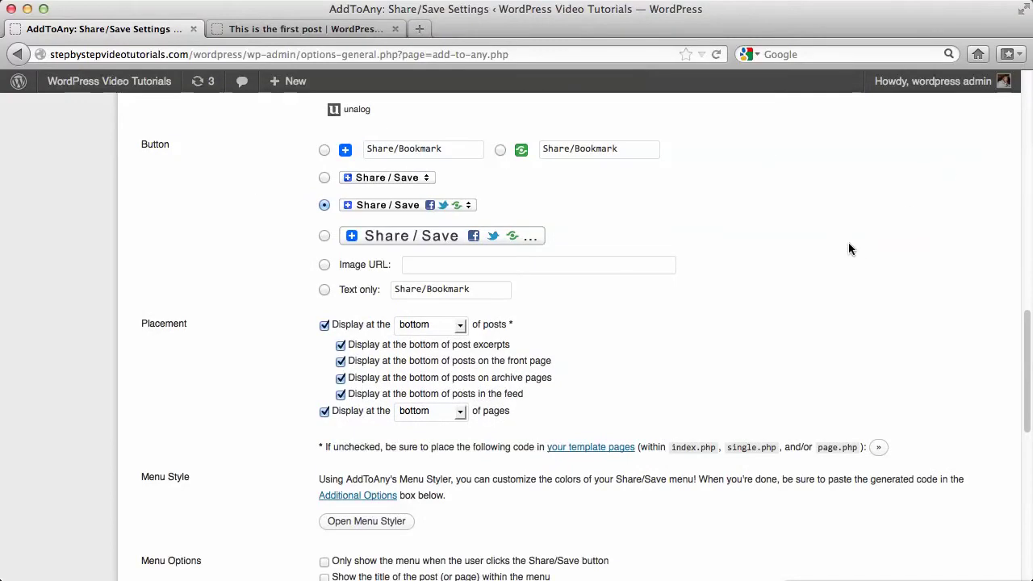
pyautogui.scroll(2, 839, 250)
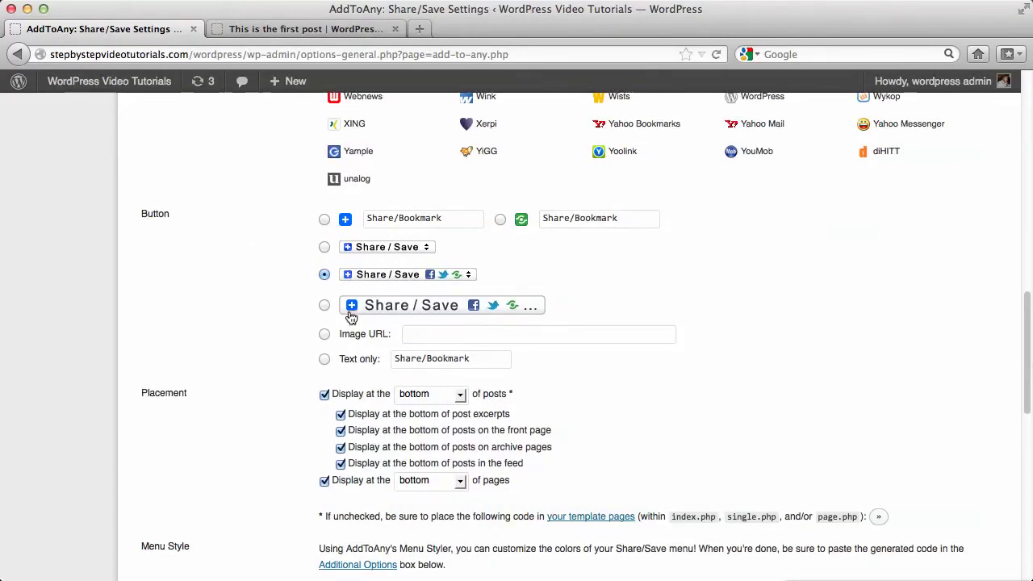
pyautogui.click(326, 307)
pyautogui.scroll(-2, 233, 326)
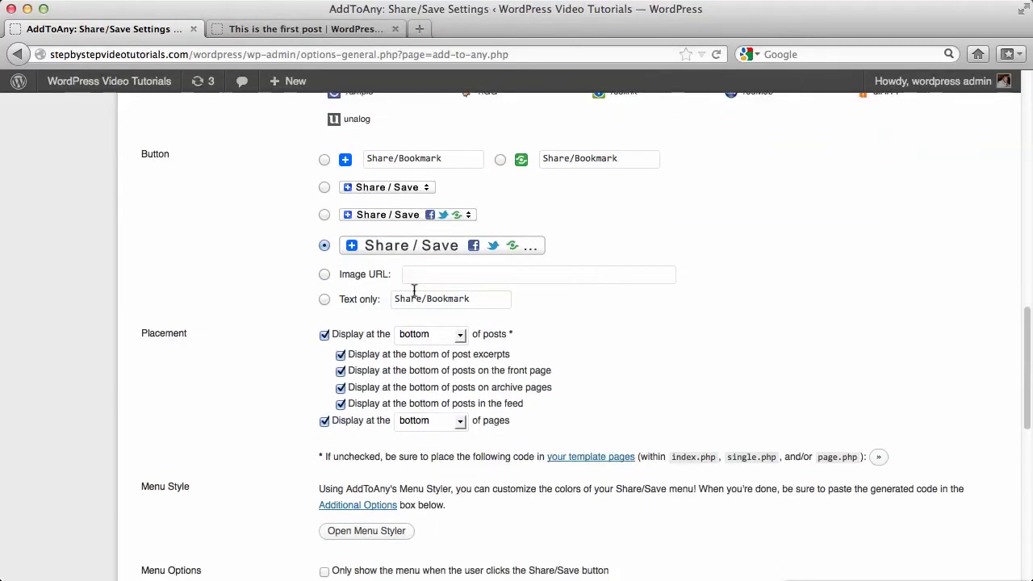
pyautogui.click(438, 274)
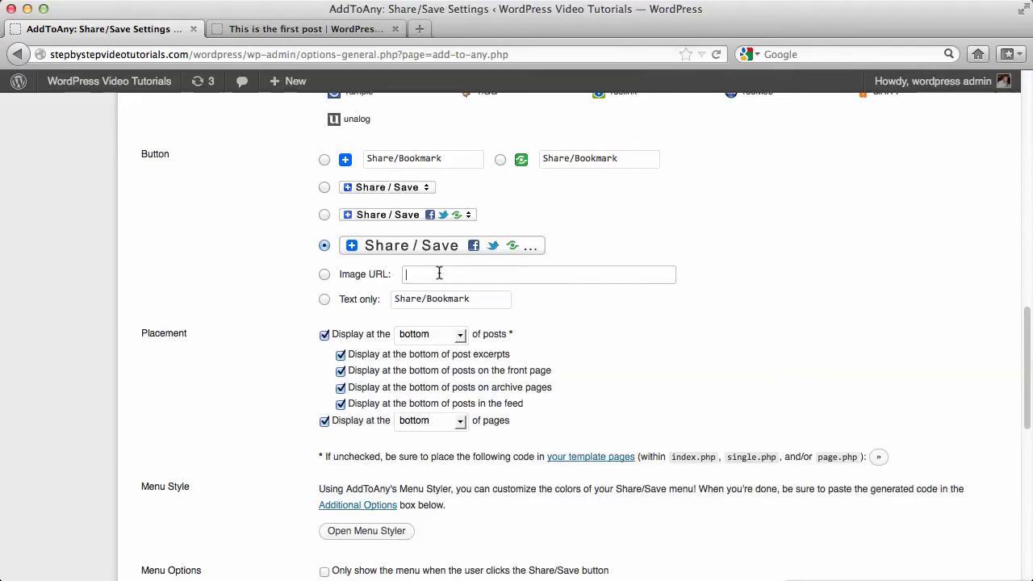
pyautogui.click(323, 245)
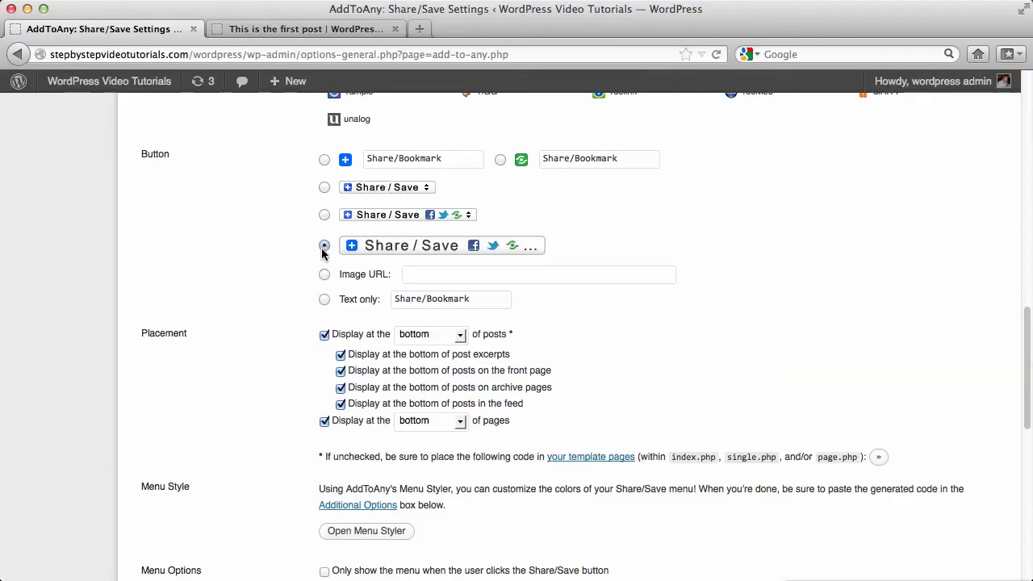
# Examine the placement choices for posts and pages, including the position options for posts, and the menu style section.
pyautogui.scroll(-2, 268, 278)
pyautogui.scroll(-1, 269, 280)
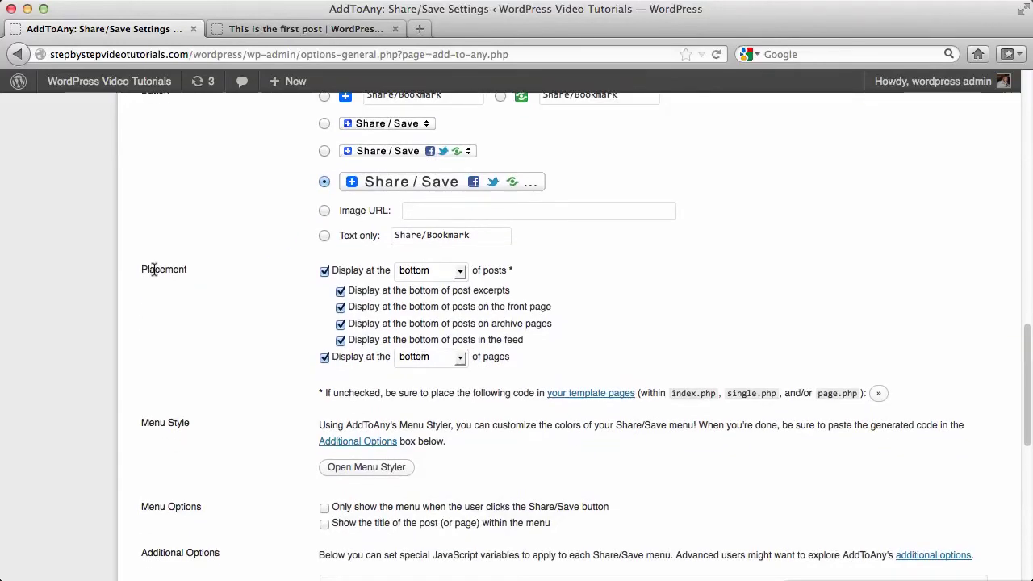
pyautogui.click(460, 272)
pyautogui.click(460, 271)
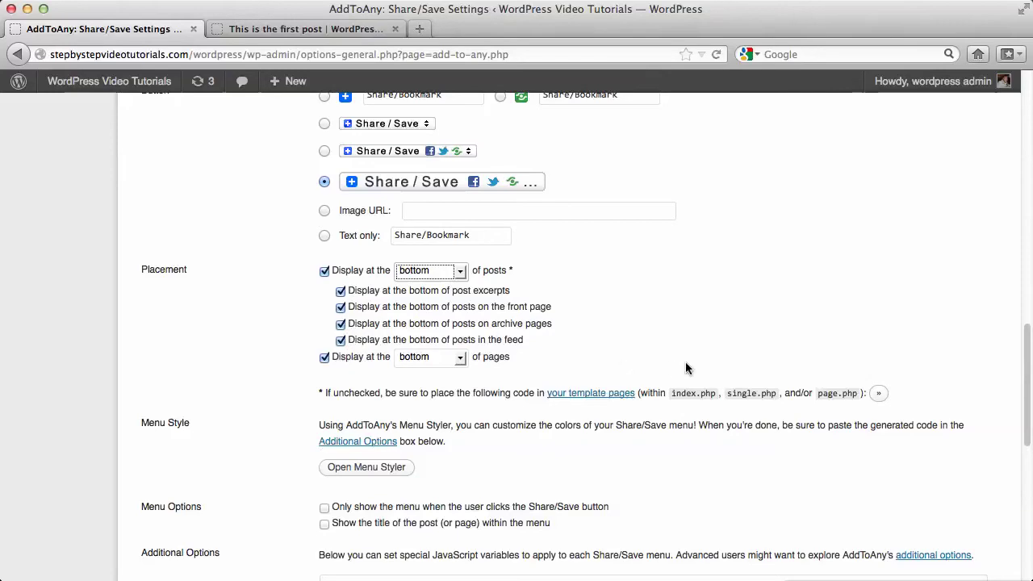
pyautogui.scroll(-1, 701, 358)
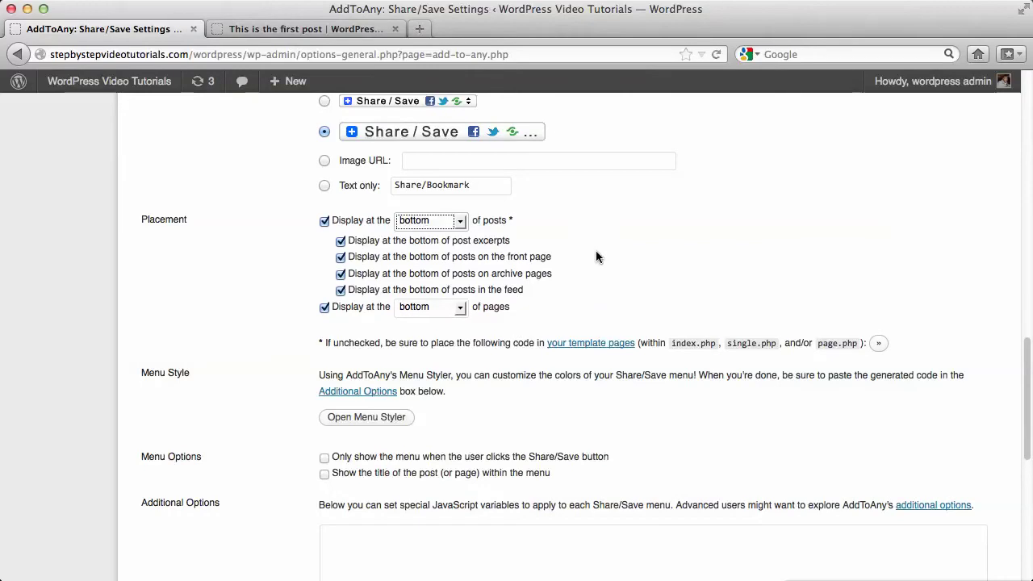
pyautogui.scroll(2, 598, 287)
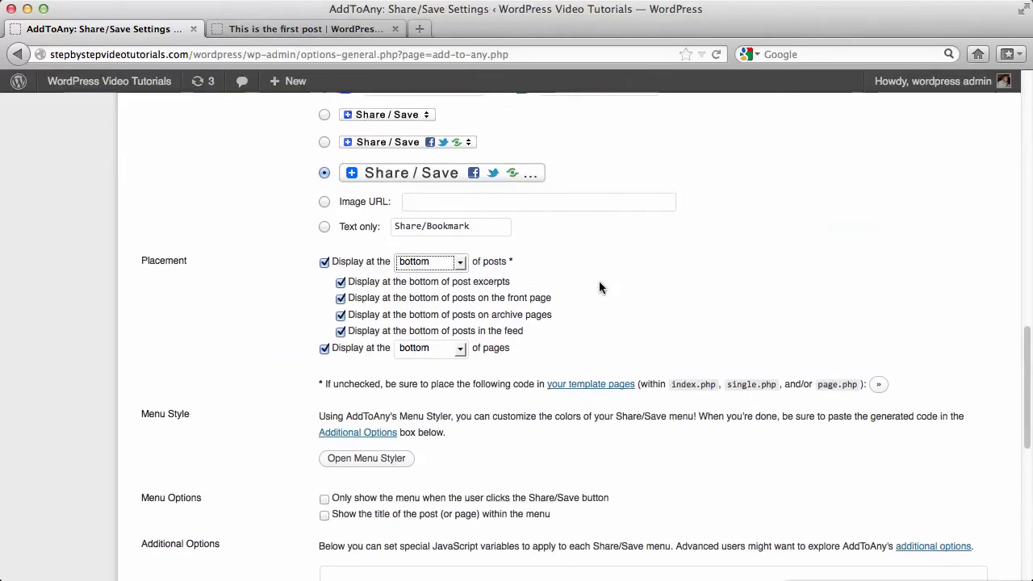
pyautogui.scroll(-2, 598, 288)
pyautogui.scroll(1, 598, 287)
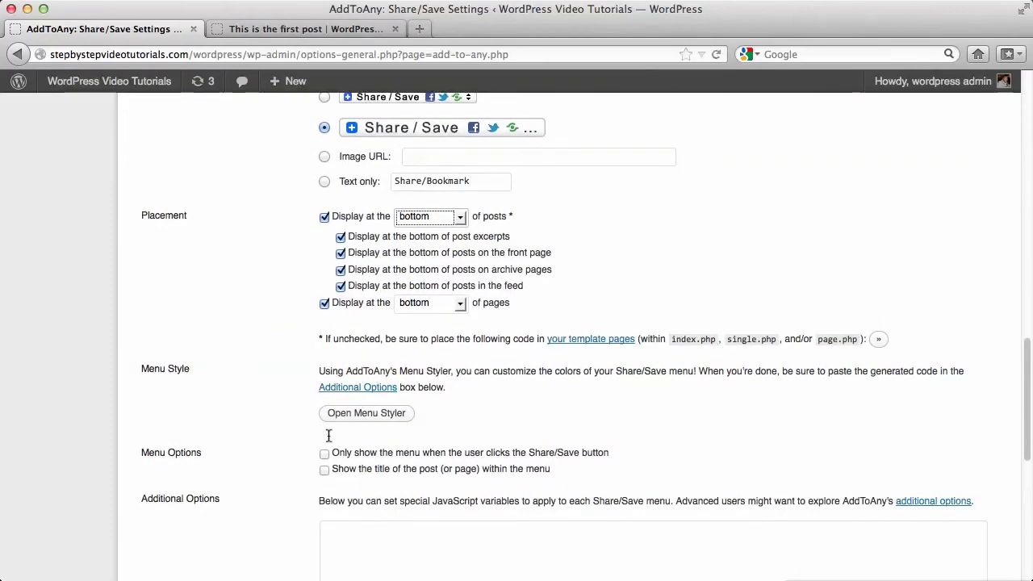
# Review the menu, additional and advanced options, and save the AddToAny settings.
pyautogui.scroll(-3, 588, 472)
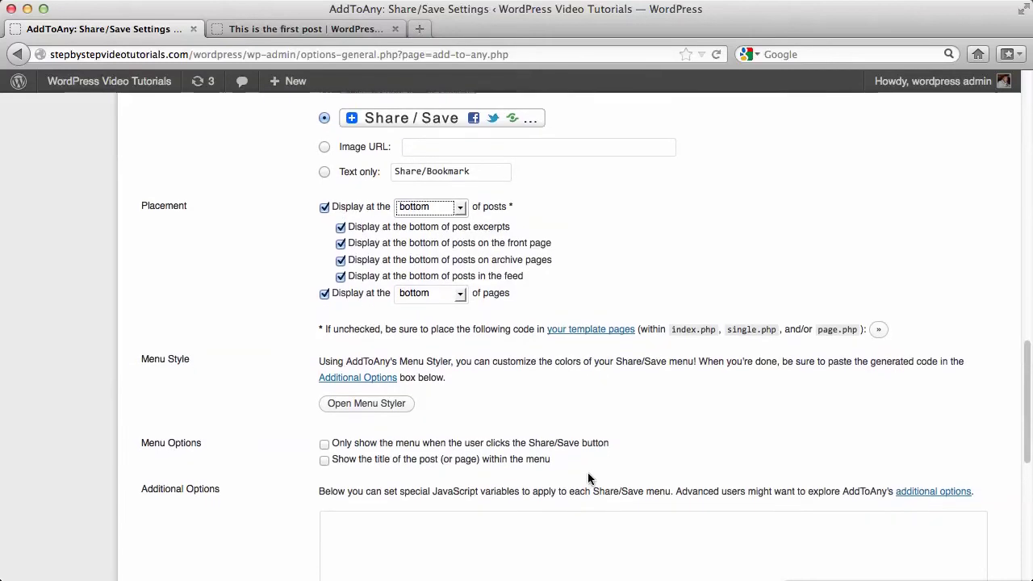
pyautogui.scroll(-7, 588, 478)
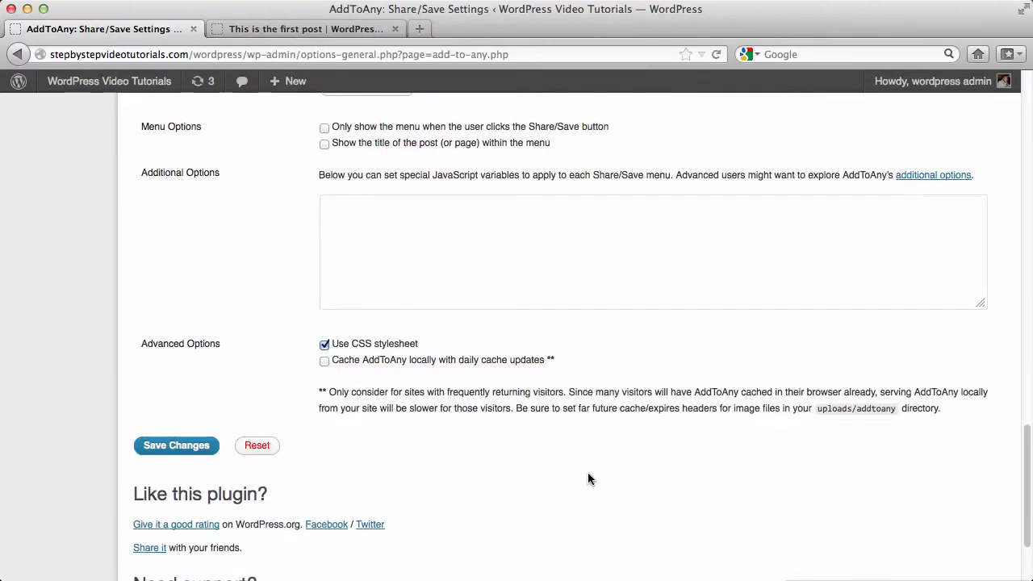
pyautogui.scroll(-4, 587, 478)
pyautogui.scroll(2, 587, 479)
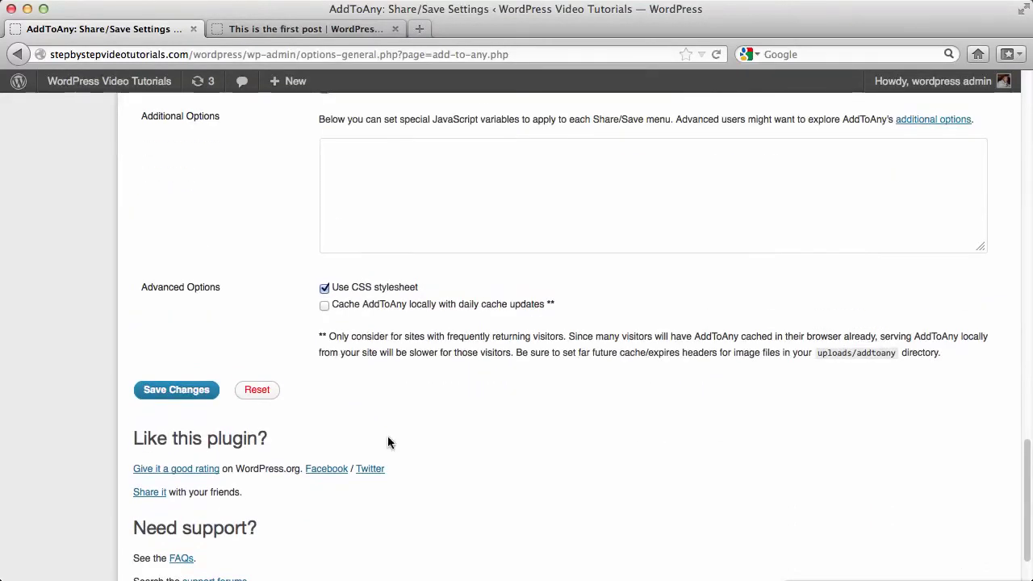
pyautogui.click(194, 395)
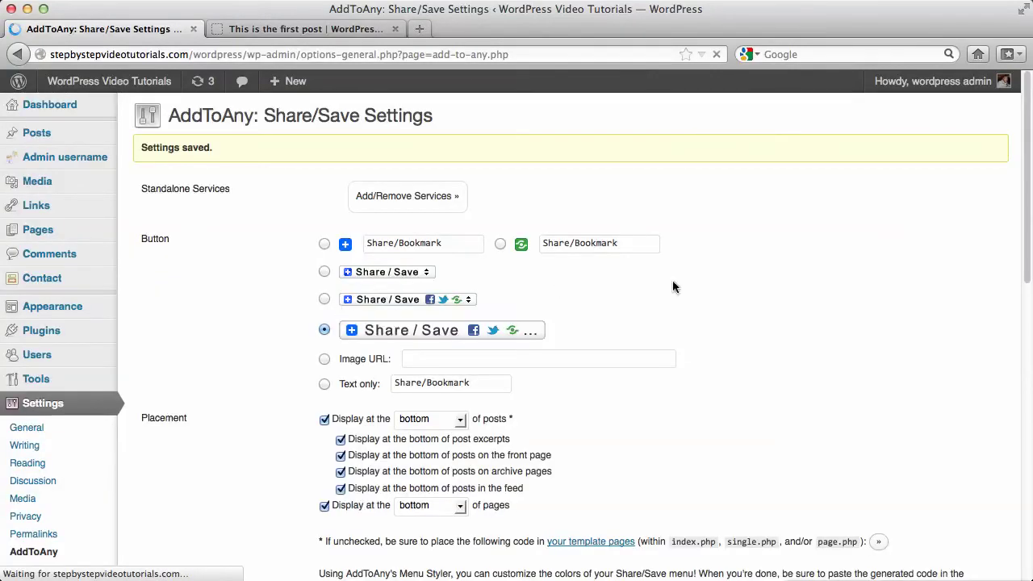
# Go back to the site's home page and reload it to load the saved sharing settings.
pyautogui.click(16, 56)
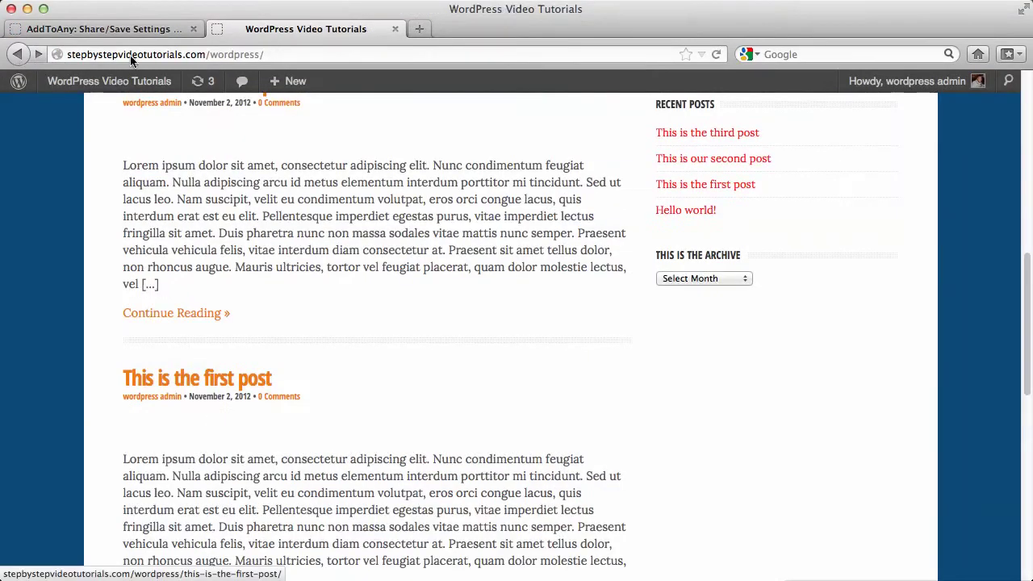
pyautogui.scroll(5, 514, 200)
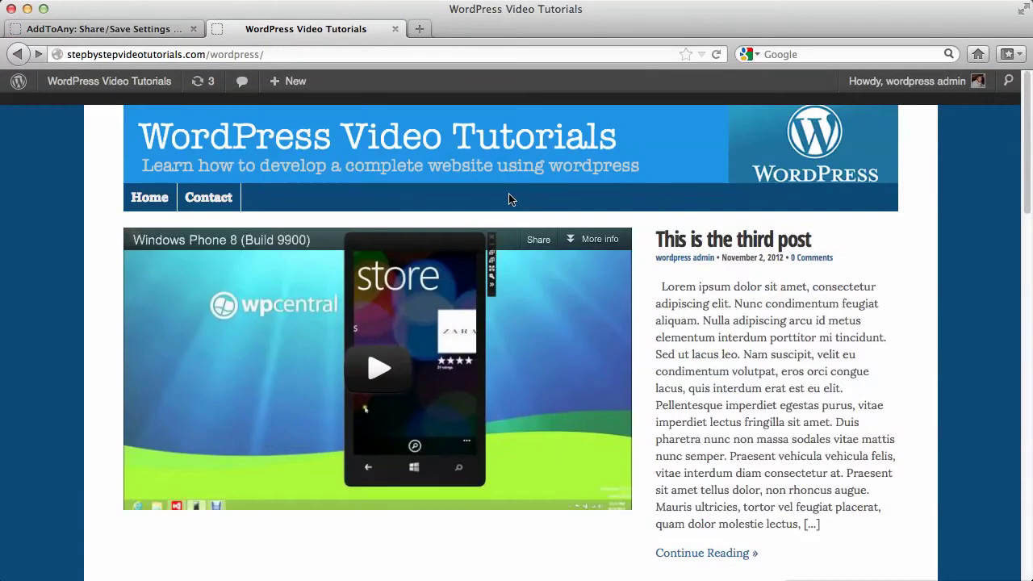
pyautogui.click(717, 55)
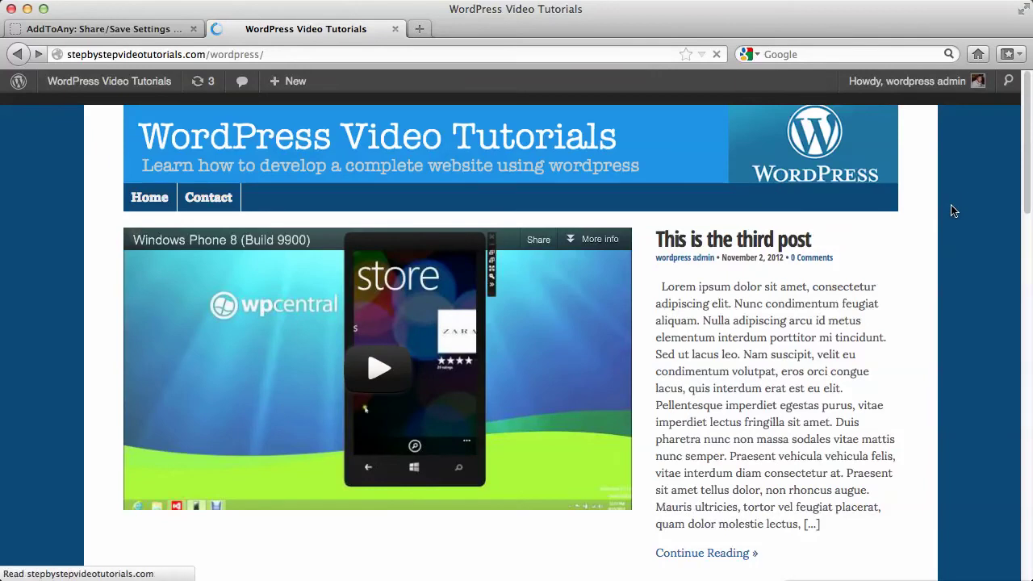
# Examine the Share / Save buttons and their pop-up menus beneath the posts on the home page.
pyautogui.scroll(-8, 925, 225)
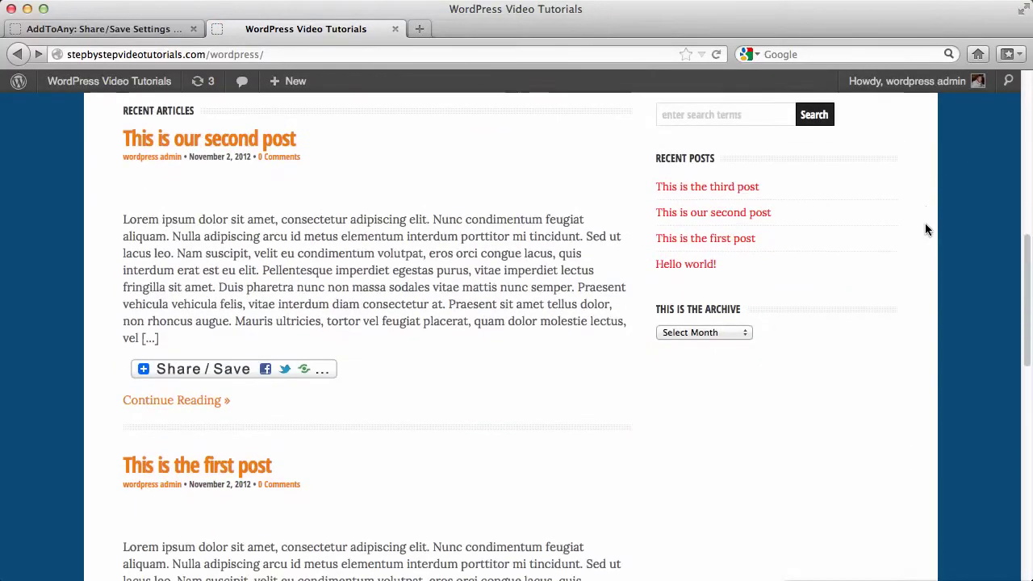
pyautogui.moveTo(321, 323)
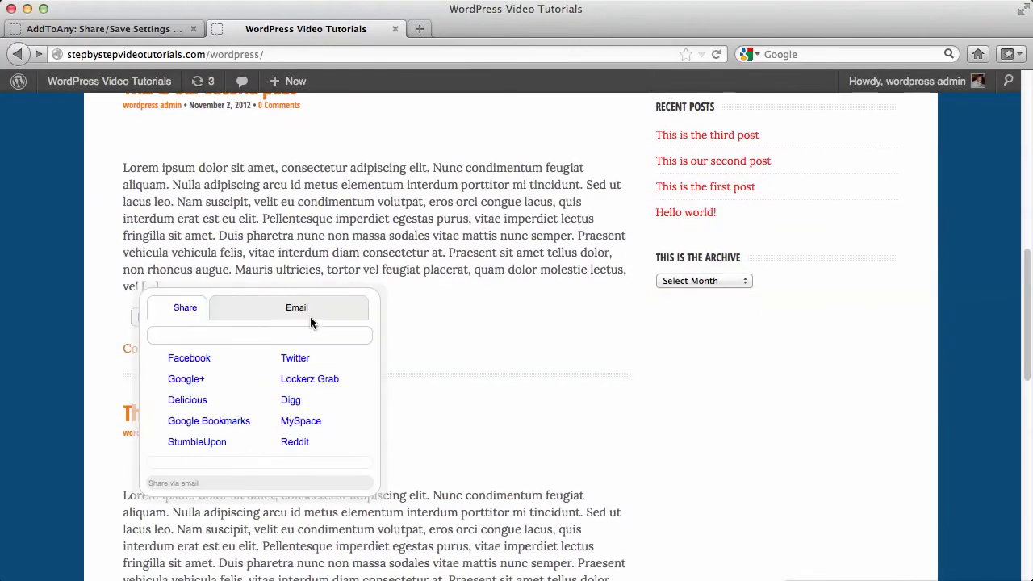
pyautogui.scroll(-4, 554, 315)
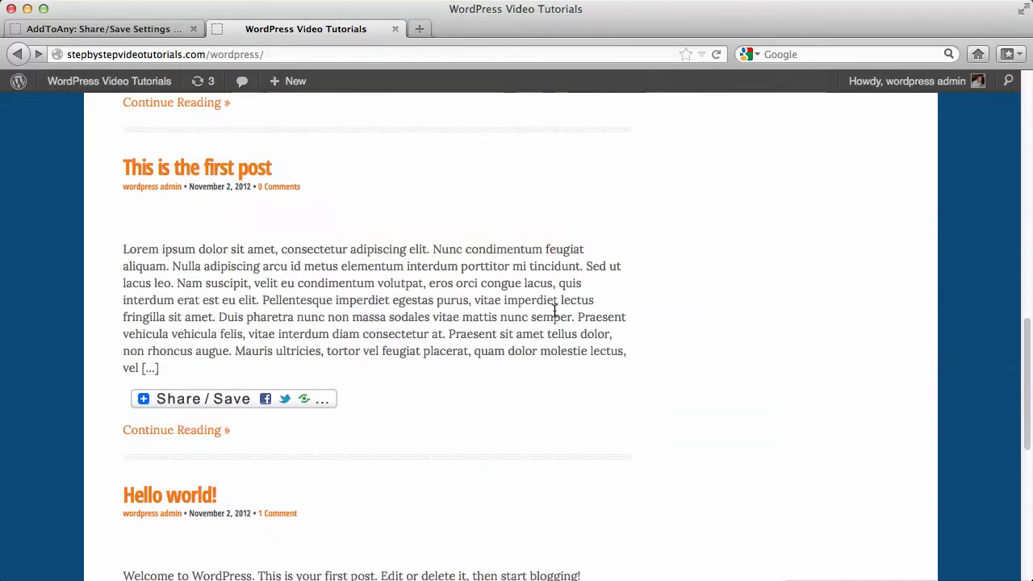
pyautogui.scroll(-2, 554, 311)
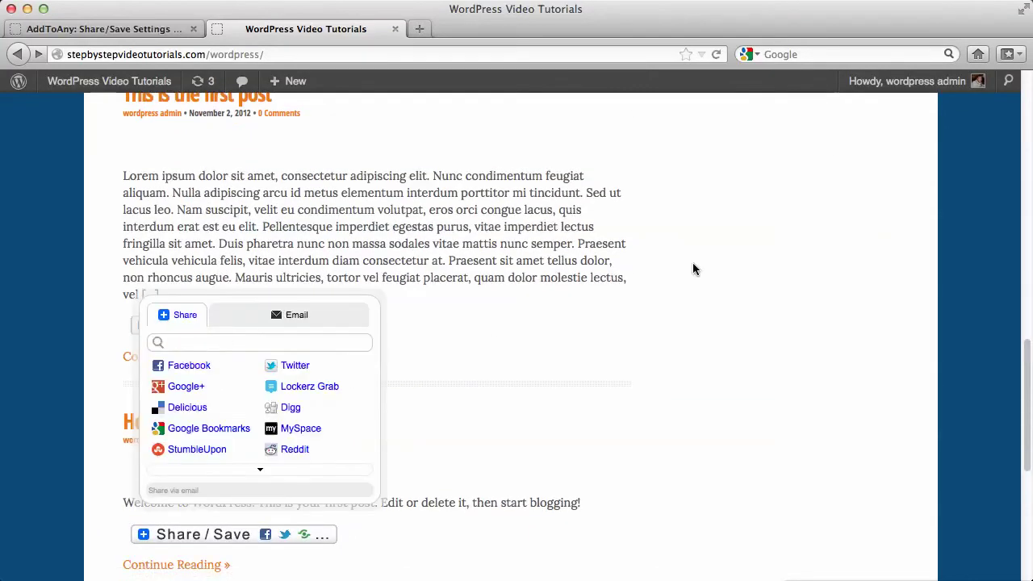
pyautogui.scroll(-2, 694, 270)
pyautogui.scroll(-2, 694, 269)
pyautogui.scroll(10, 695, 259)
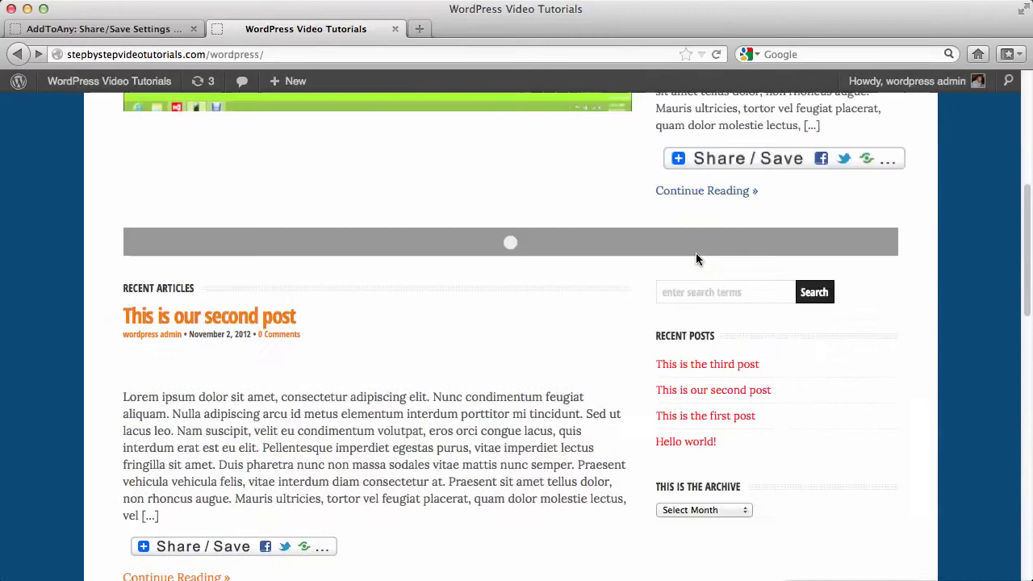
pyautogui.scroll(-8, 698, 259)
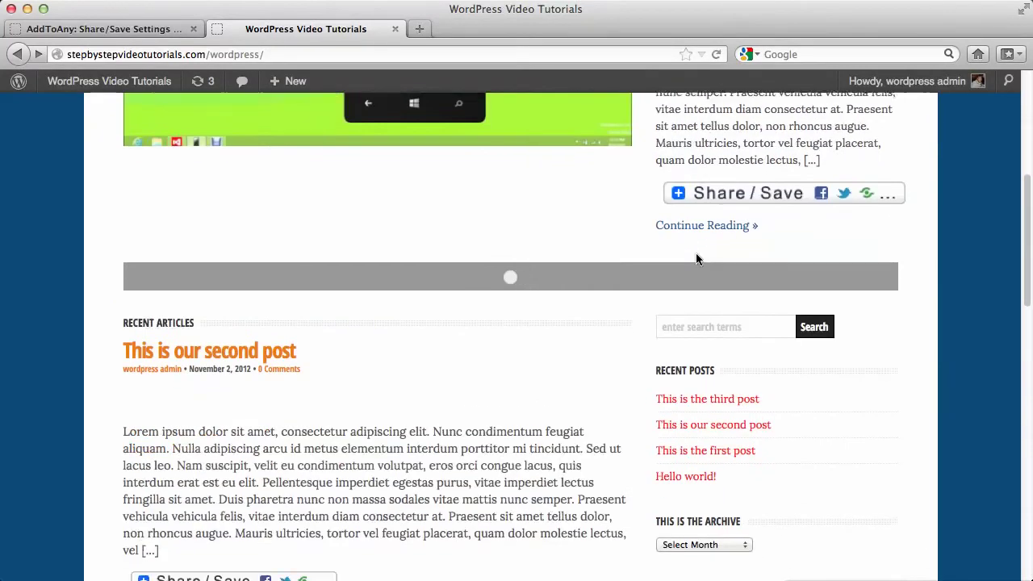
pyautogui.scroll(-2, 696, 258)
pyautogui.scroll(2, 696, 258)
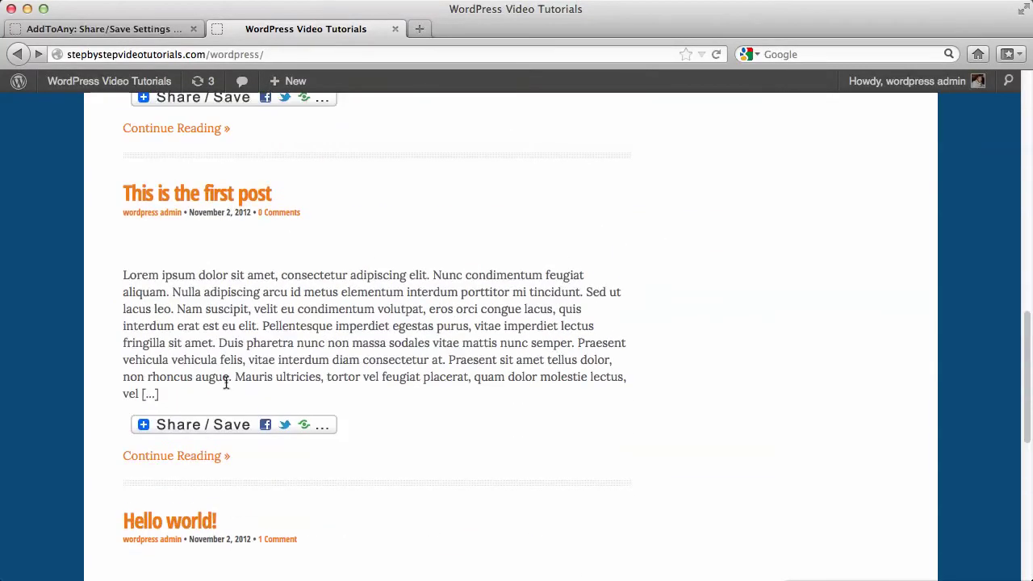
# Test sharing "This is the first post" to Facebook from its Share / Save menu, and close the Facebook page that opens.
pyautogui.moveTo(248, 426)
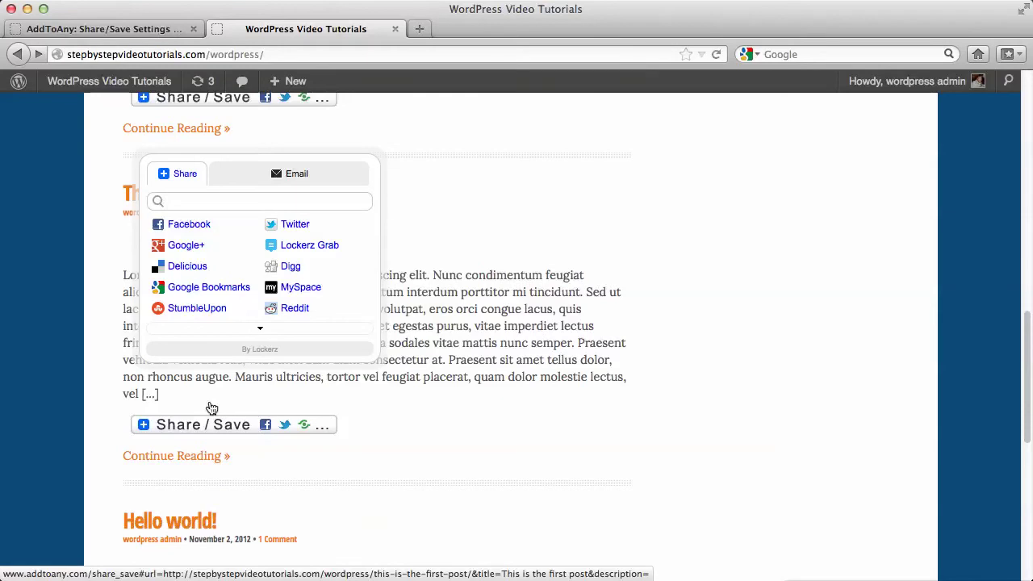
pyautogui.click(182, 226)
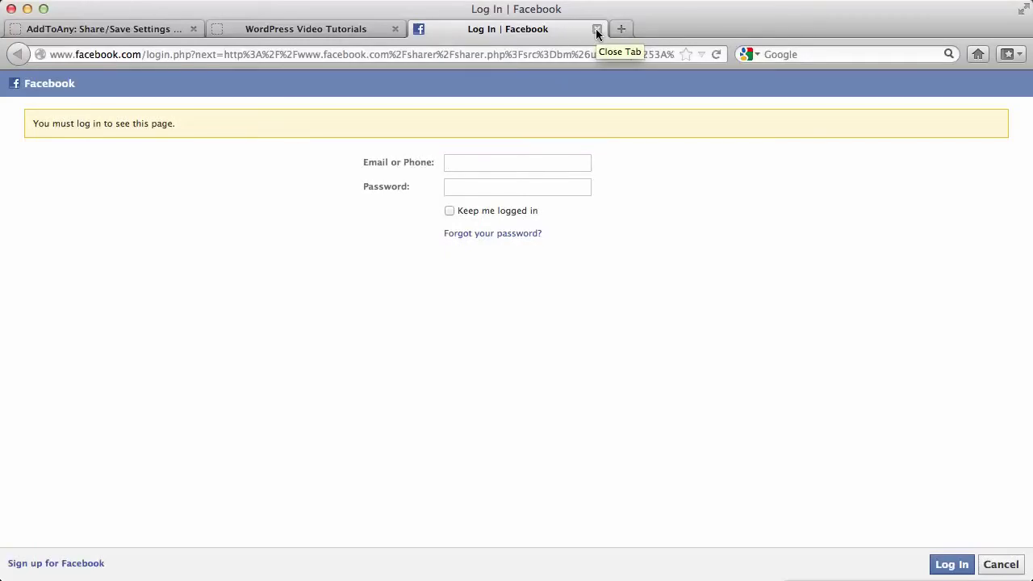
pyautogui.click(596, 30)
# Return to the AddToAny settings and look over the button style and placement options.
pyautogui.scroll(2, 496, 261)
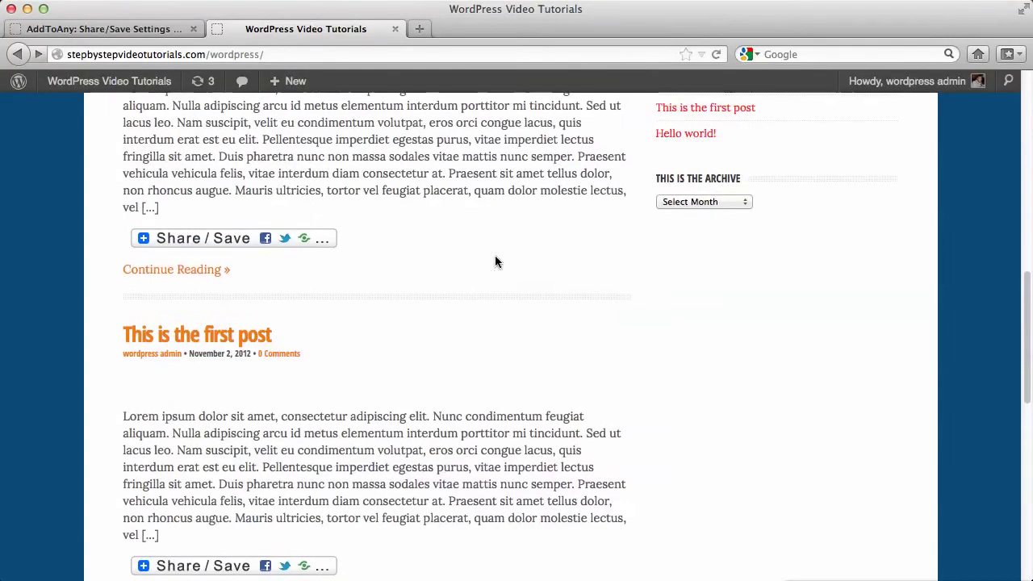
pyautogui.scroll(5, 495, 255)
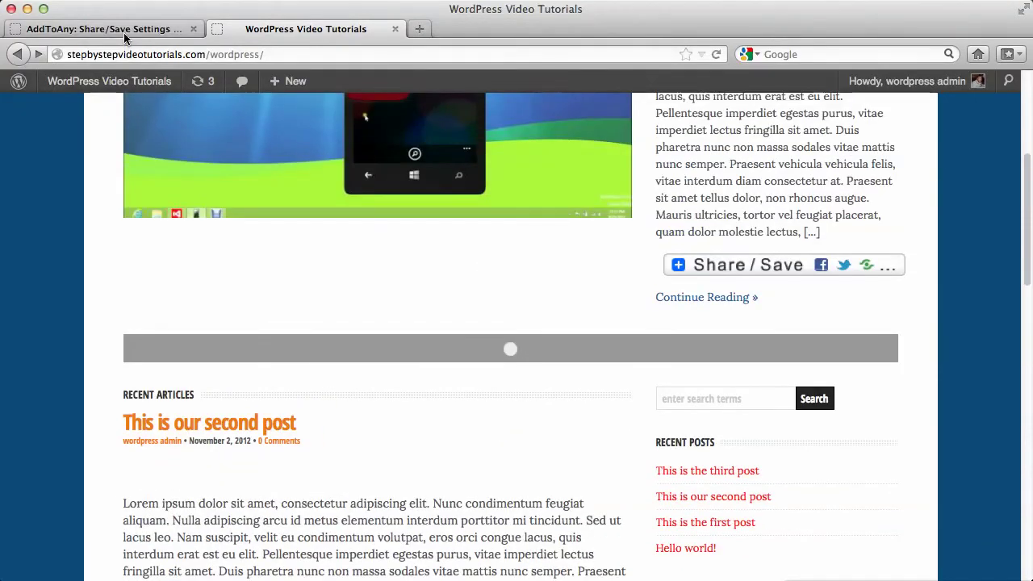
pyautogui.click(123, 31)
pyautogui.scroll(-2, 799, 258)
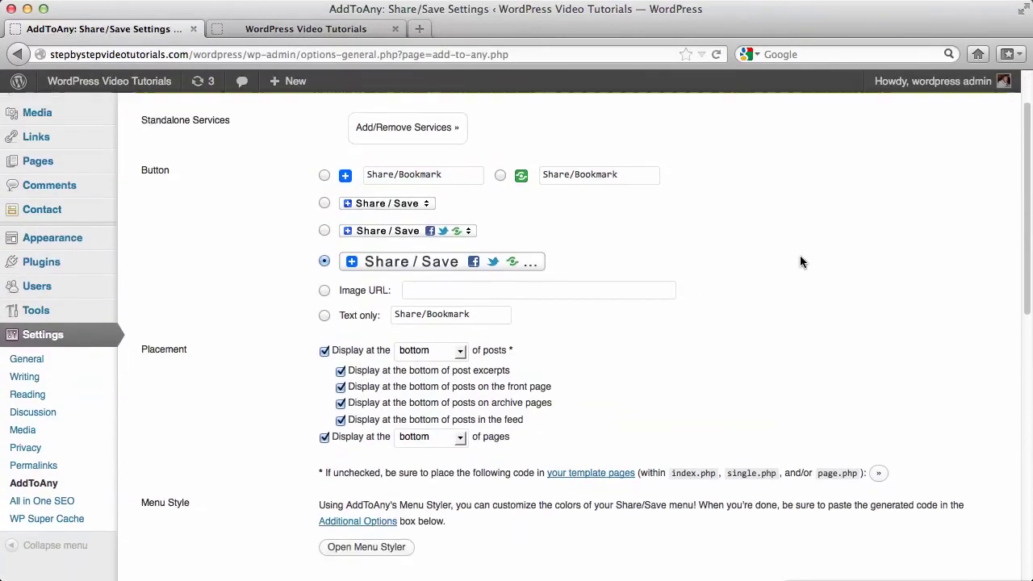
pyautogui.scroll(-2, 799, 222)
pyautogui.scroll(3, 799, 228)
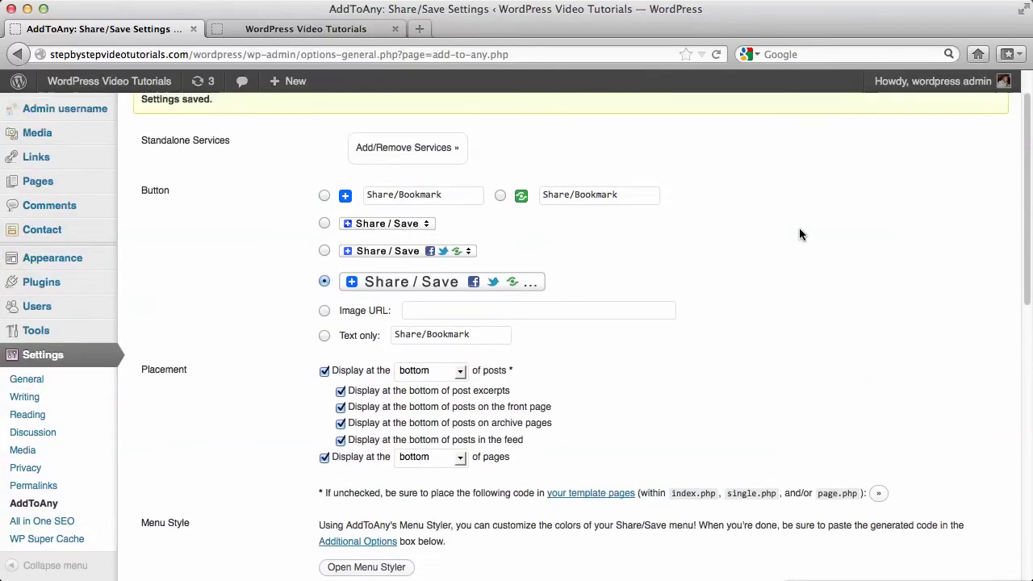
pyautogui.scroll(2, 799, 234)
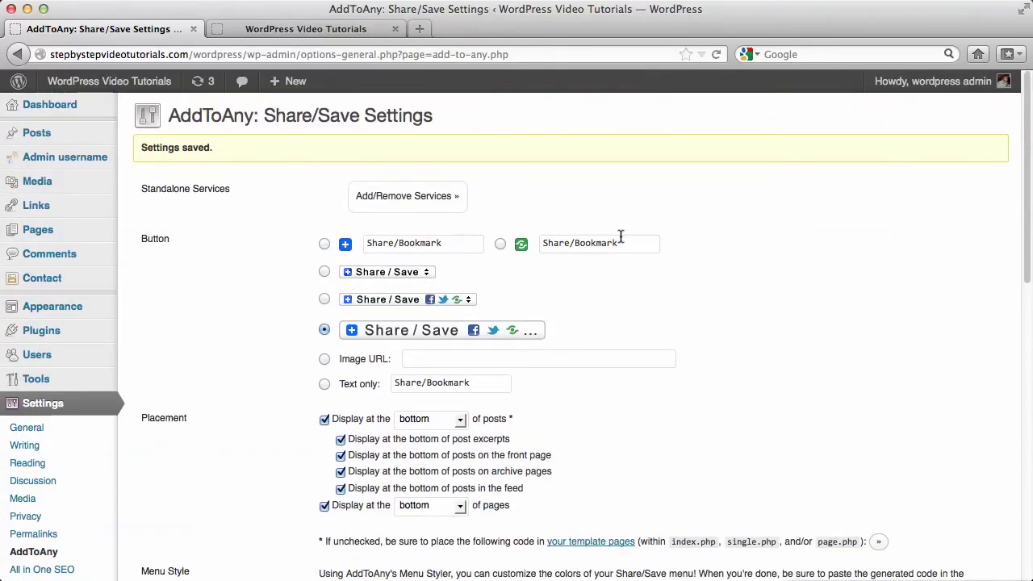
# On the home page, expand the Share / Save menu under "This is our second post" to show all sharing services.
pyautogui.click(323, 31)
pyautogui.scroll(-5, 407, 315)
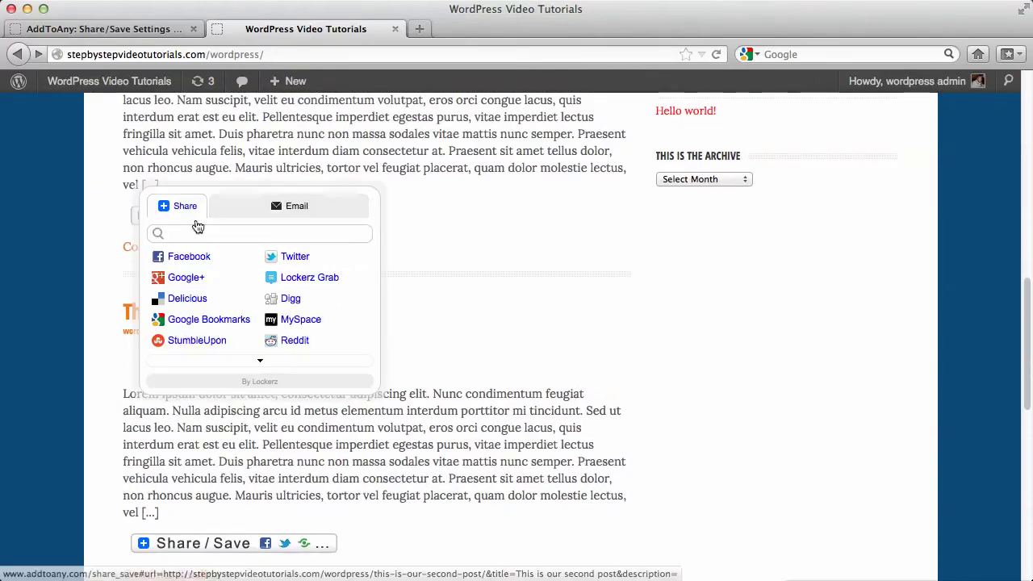
pyautogui.moveTo(282, 223)
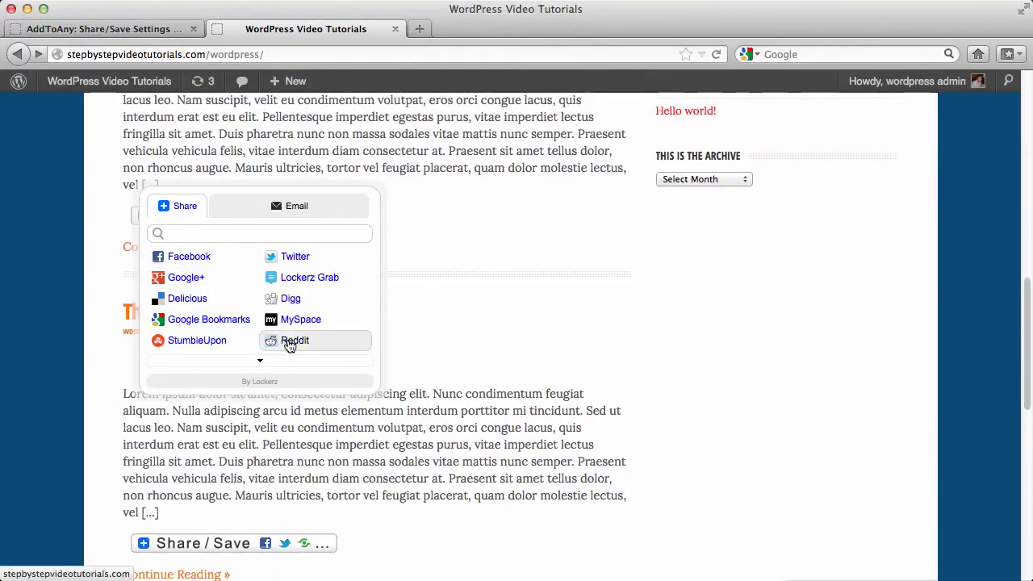
pyautogui.click(259, 361)
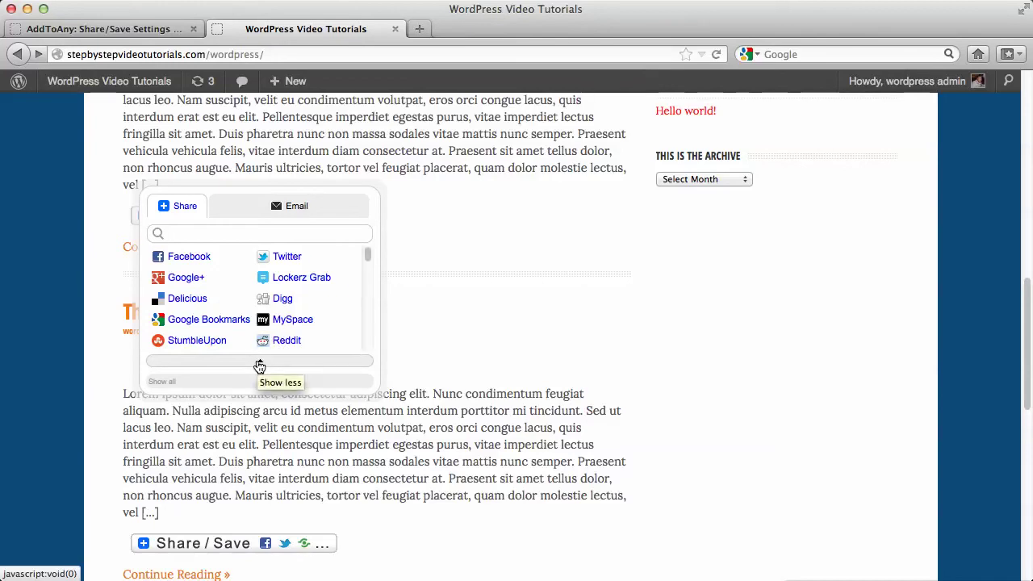
pyautogui.moveTo(370, 258)
pyautogui.mouseDown()
pyautogui.moveTo(373, 347)
pyautogui.moveTo(373, 255)
pyautogui.mouseUp()
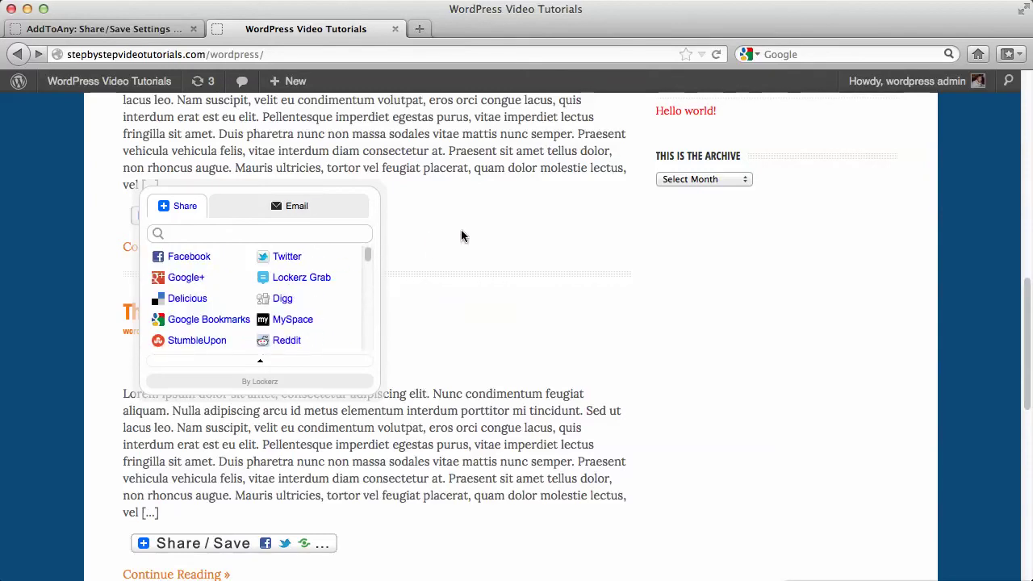
# Review the whole AddToAny settings page once more, from the standalone services down to the advanced options.
pyautogui.click(159, 24)
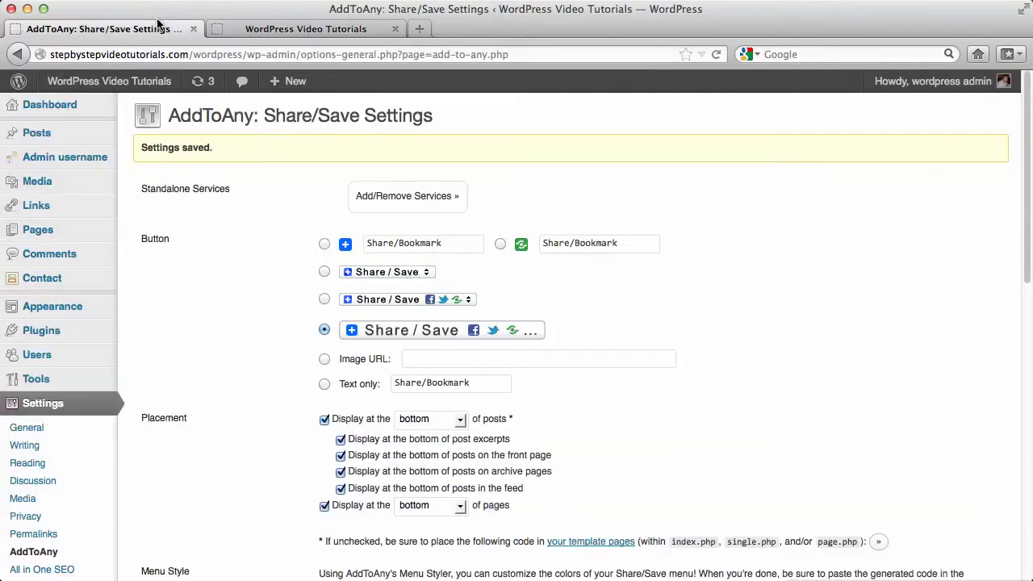
pyautogui.scroll(-10, 651, 172)
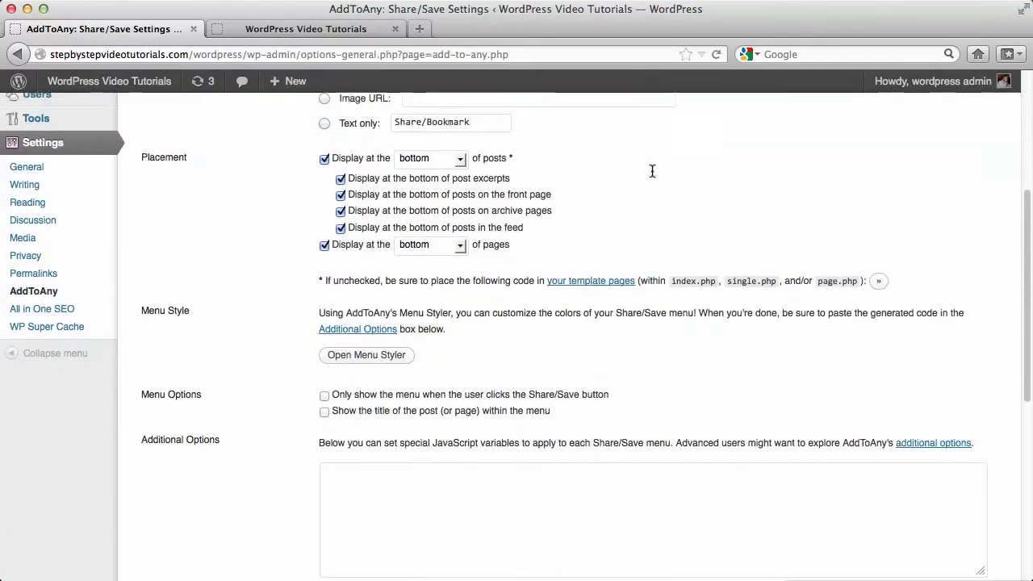
pyautogui.scroll(-5, 651, 170)
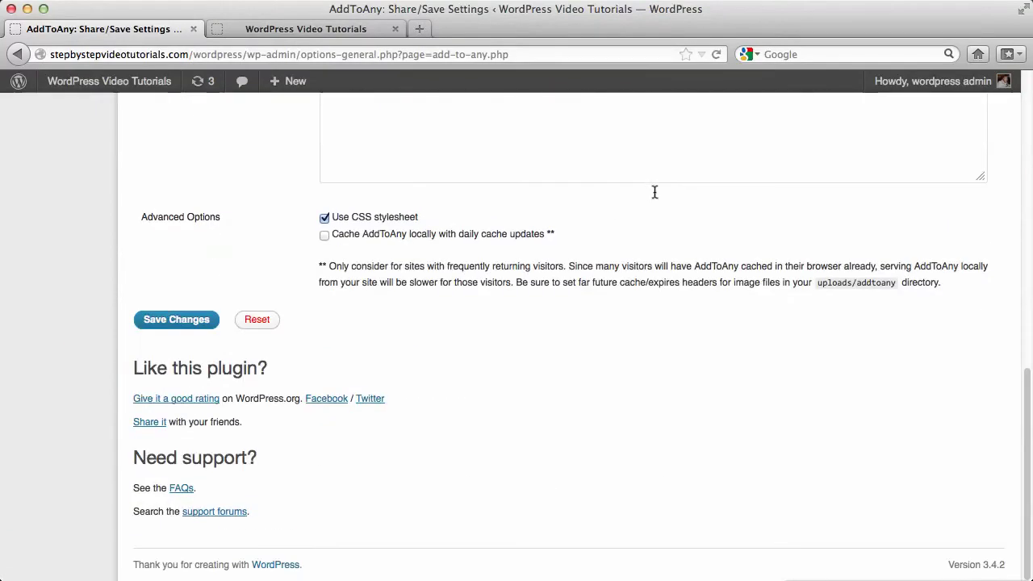
pyautogui.scroll(15, 652, 359)
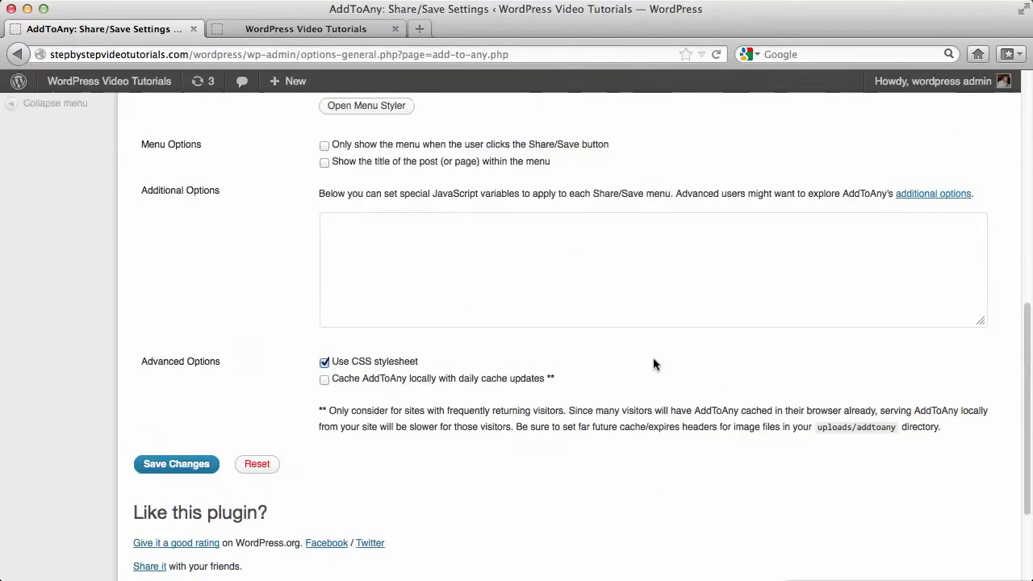
pyautogui.scroll(-2, 653, 359)
pyautogui.scroll(2, 653, 359)
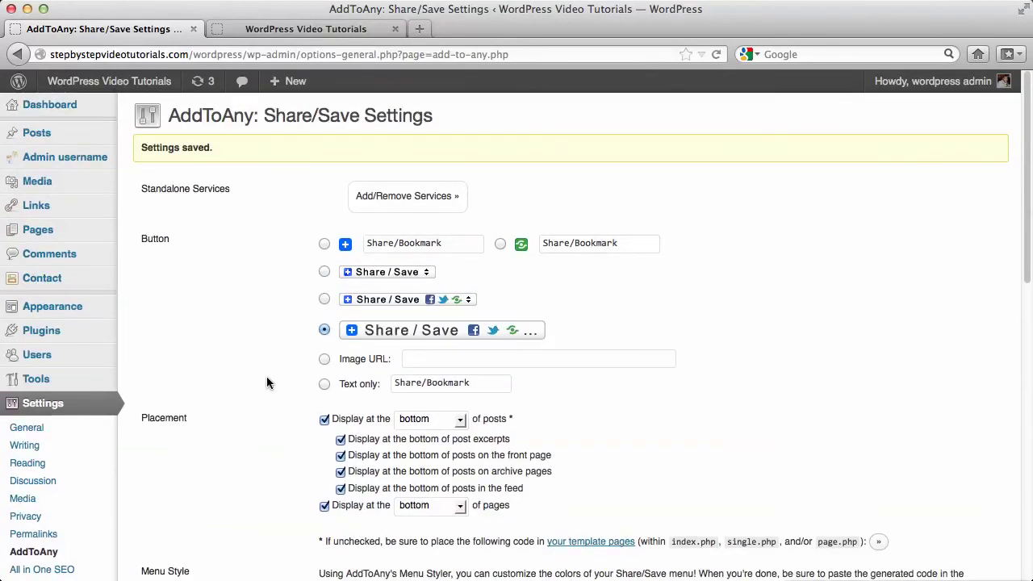
# Open the page for adding new plugins and search the plugin directory for "digg digg".
pyautogui.moveTo(71, 313)
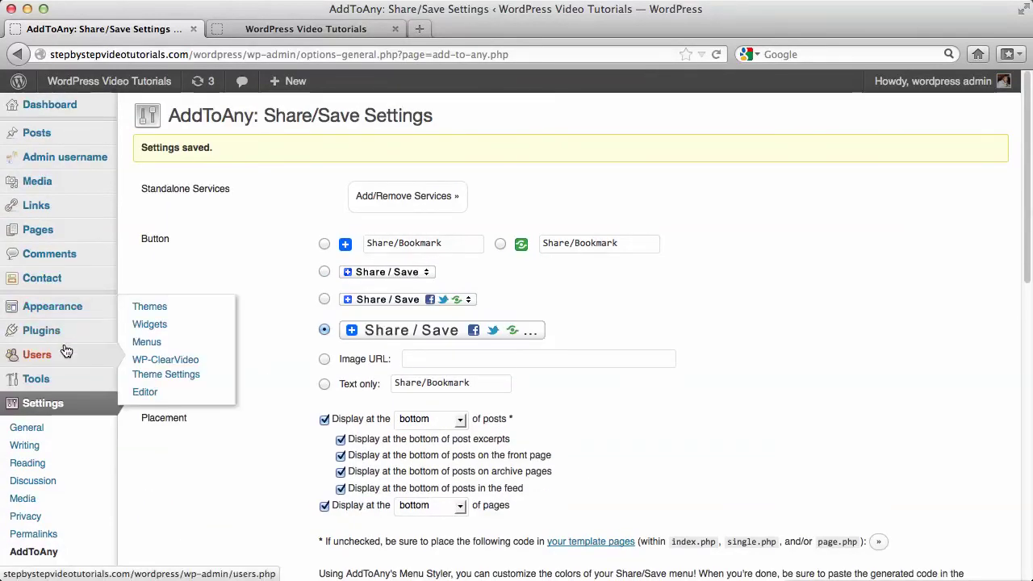
pyautogui.moveTo(76, 331)
pyautogui.click(192, 355)
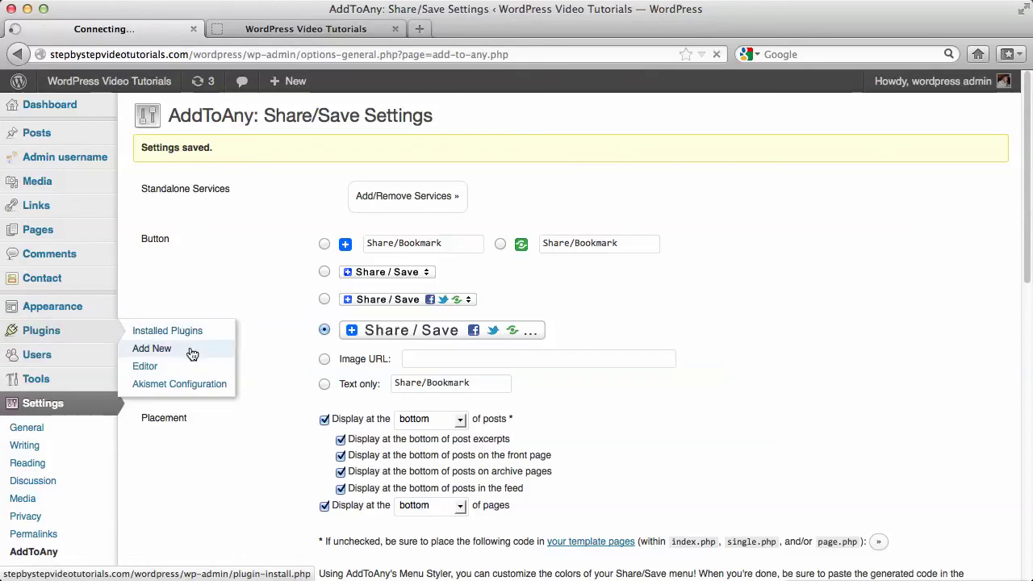
pyautogui.click(222, 237)
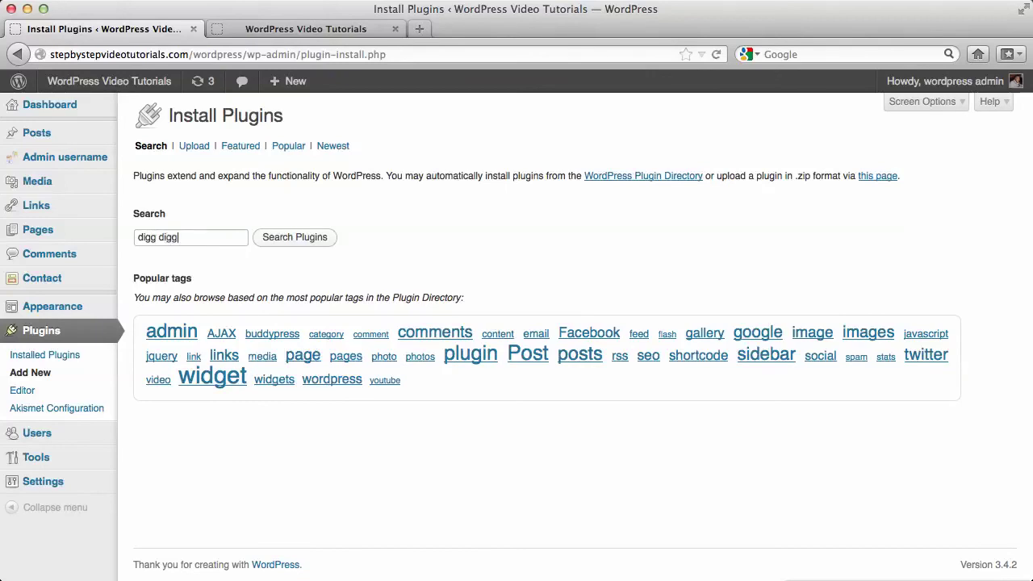
pyautogui.press('Return')
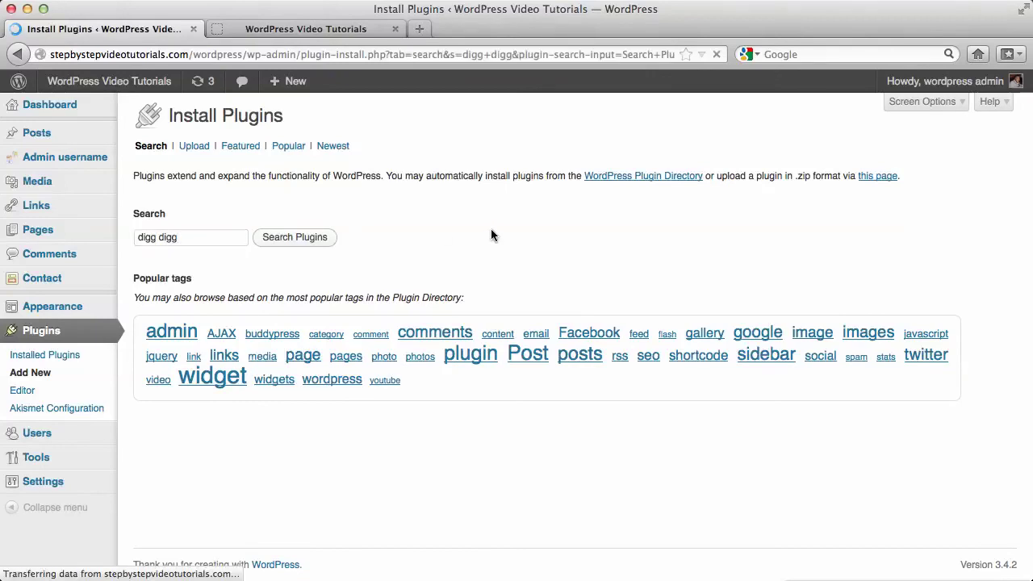
# Examine the search results for Digg Digg and alternative social sharing plugins, including their ratings and descriptions.
pyautogui.scroll(-1, 491, 230)
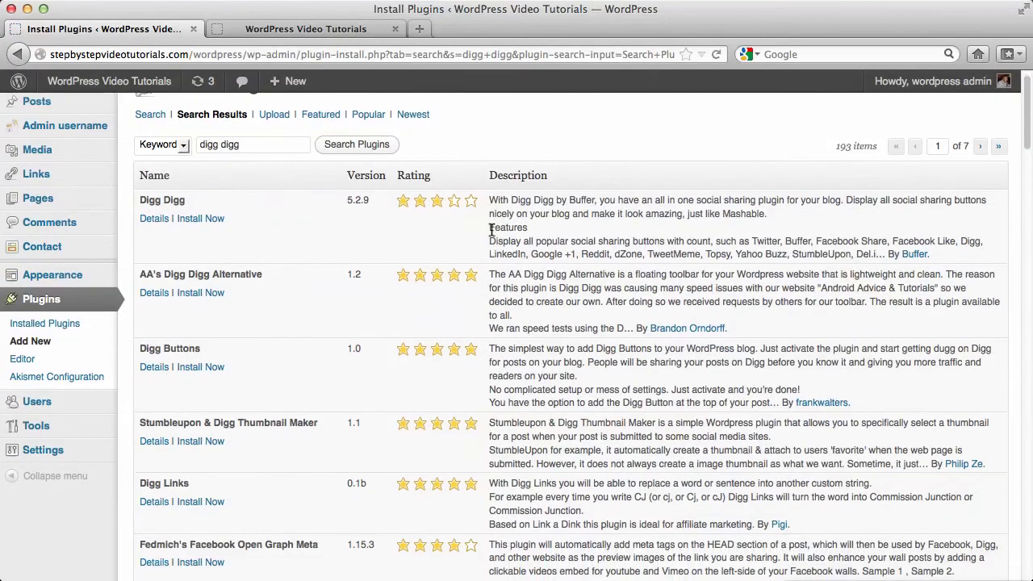
pyautogui.scroll(-10, 420, 345)
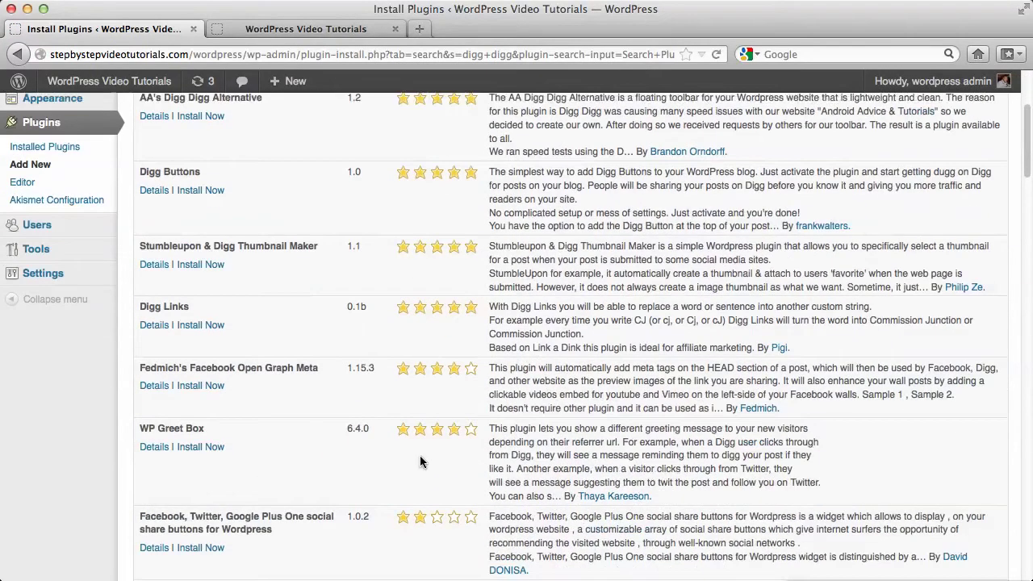
pyautogui.scroll(10, 420, 516)
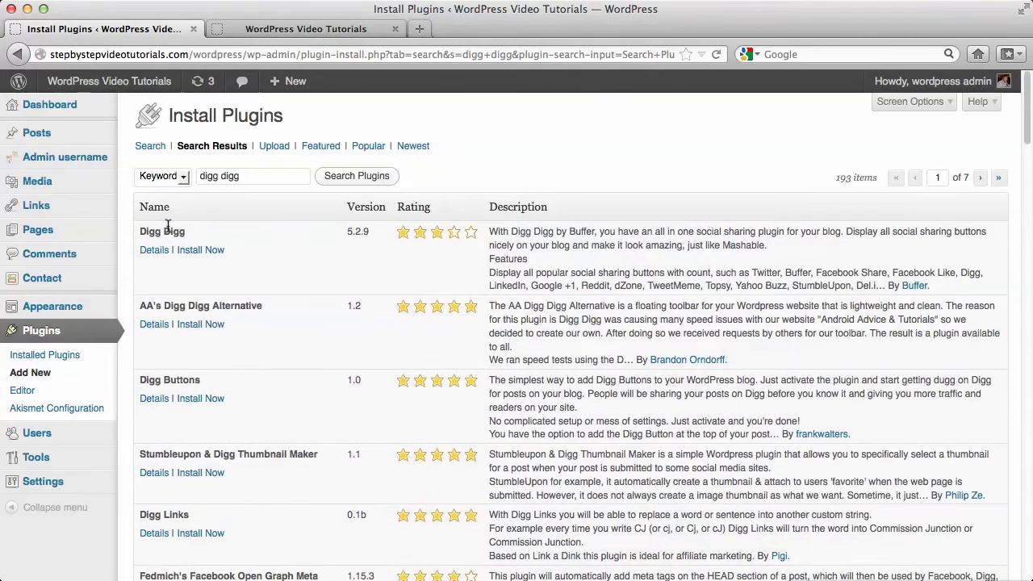
pyautogui.scroll(-15, 461, 271)
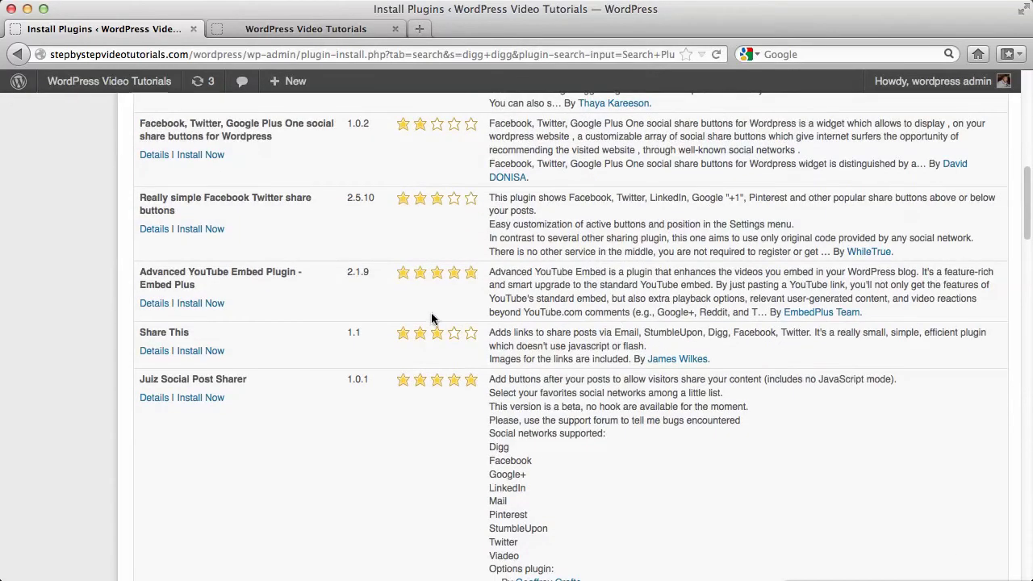
pyautogui.moveTo(426, 338)
pyautogui.scroll(1, 422, 364)
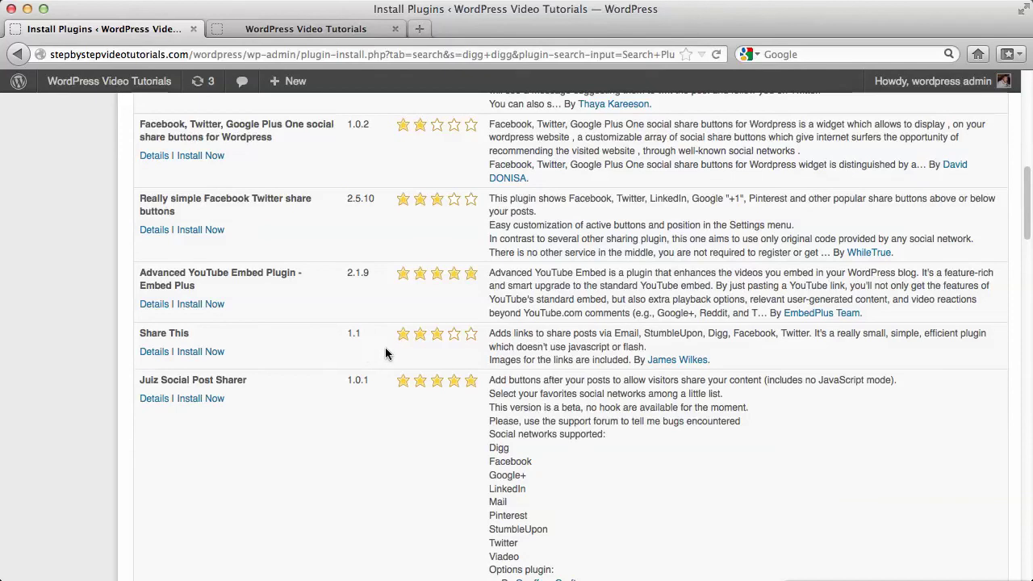
# Open the details of the Digg Digg plugin from the search results and read its description and feature list.
pyautogui.scroll(15, 422, 355)
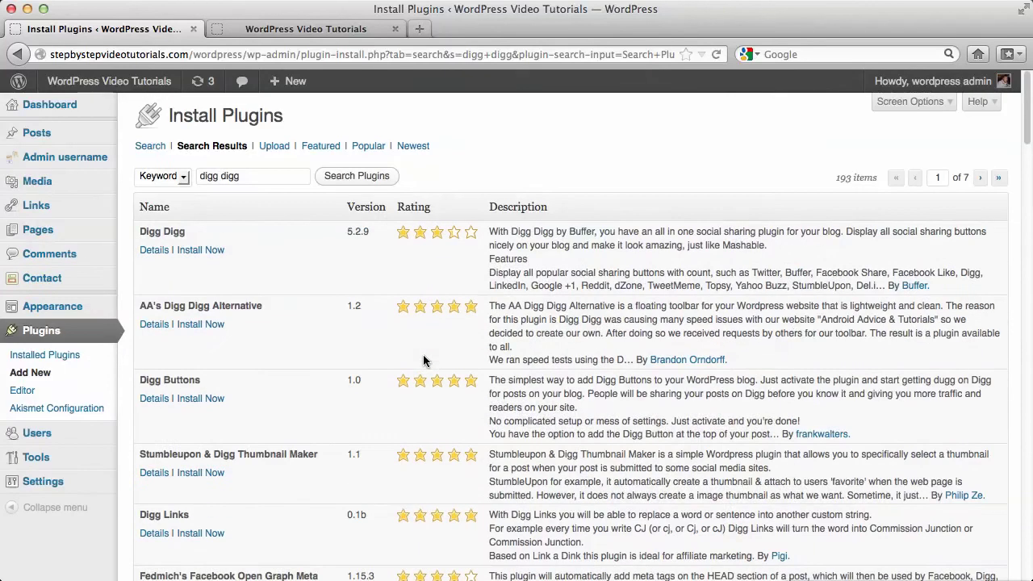
pyautogui.click(161, 252)
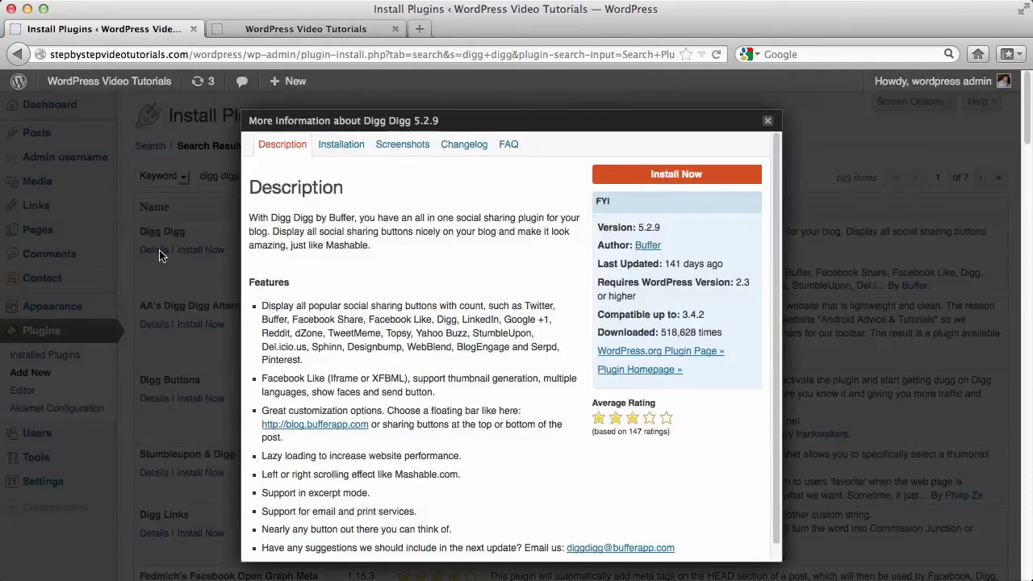
pyautogui.scroll(-2, 425, 260)
pyautogui.scroll(2, 425, 260)
# Examine the Digg Digg plugin's screenshots, from the floating bar to the normal bars with large and small buttons, and close the plugin details.
pyautogui.click(393, 146)
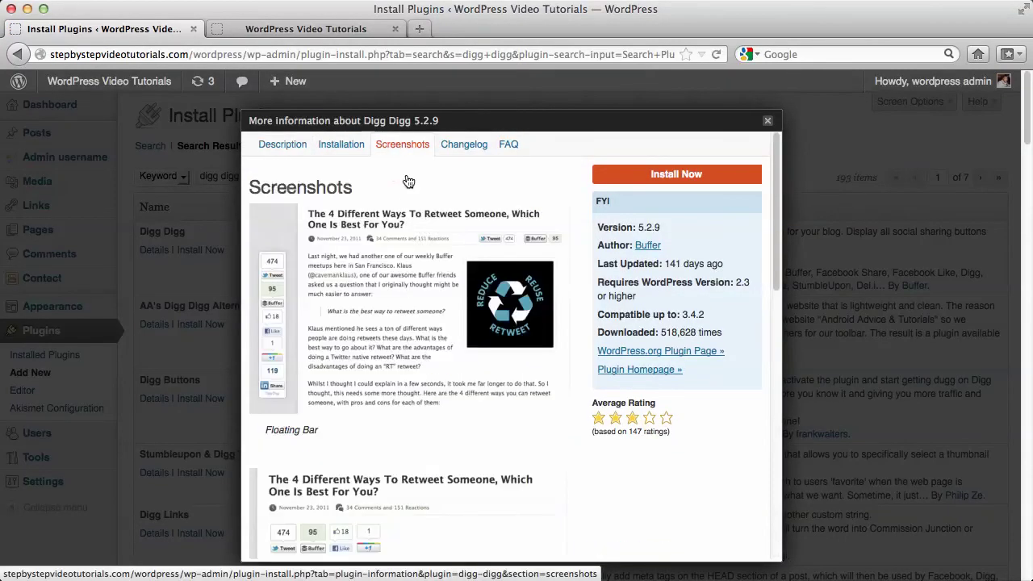
pyautogui.scroll(-3, 425, 229)
pyautogui.scroll(1, 425, 229)
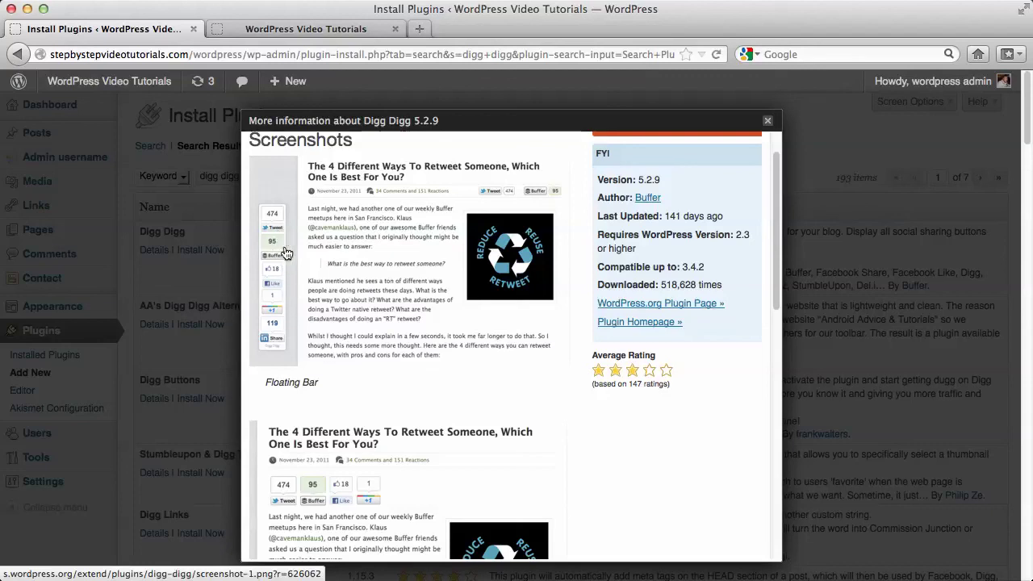
pyautogui.scroll(-4, 325, 236)
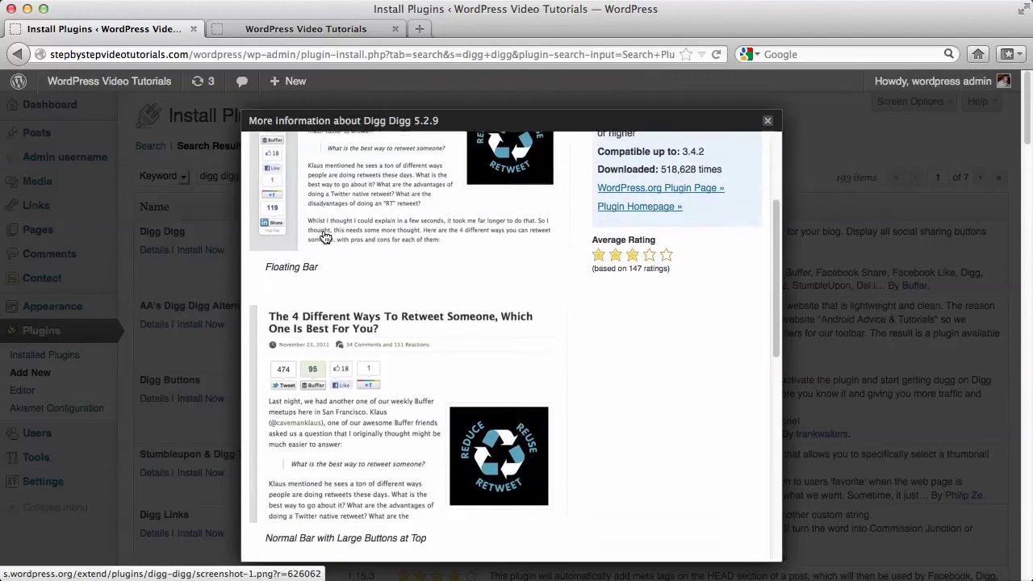
pyautogui.scroll(3, 325, 236)
pyautogui.scroll(-6, 325, 236)
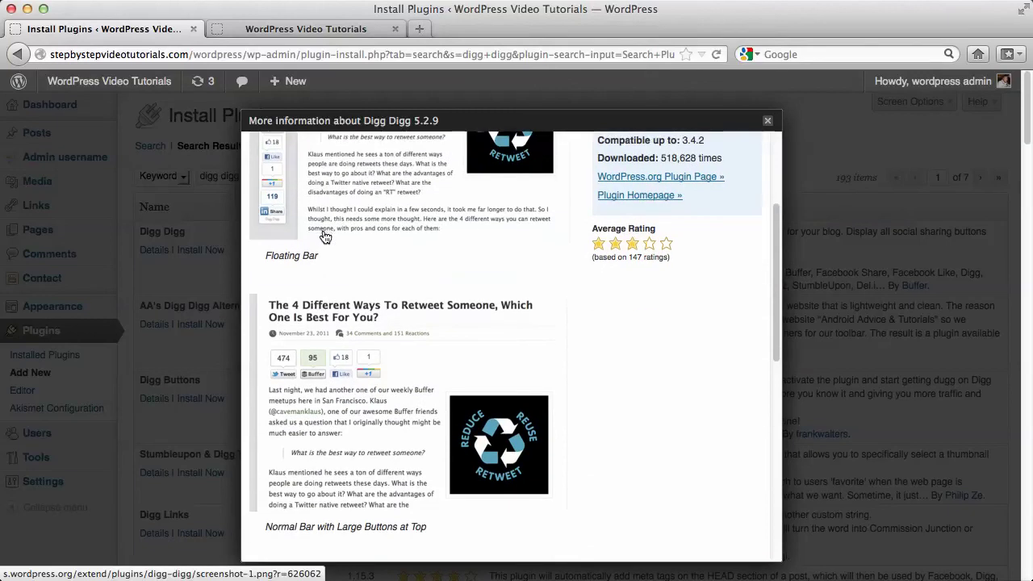
pyautogui.scroll(-10, 367, 257)
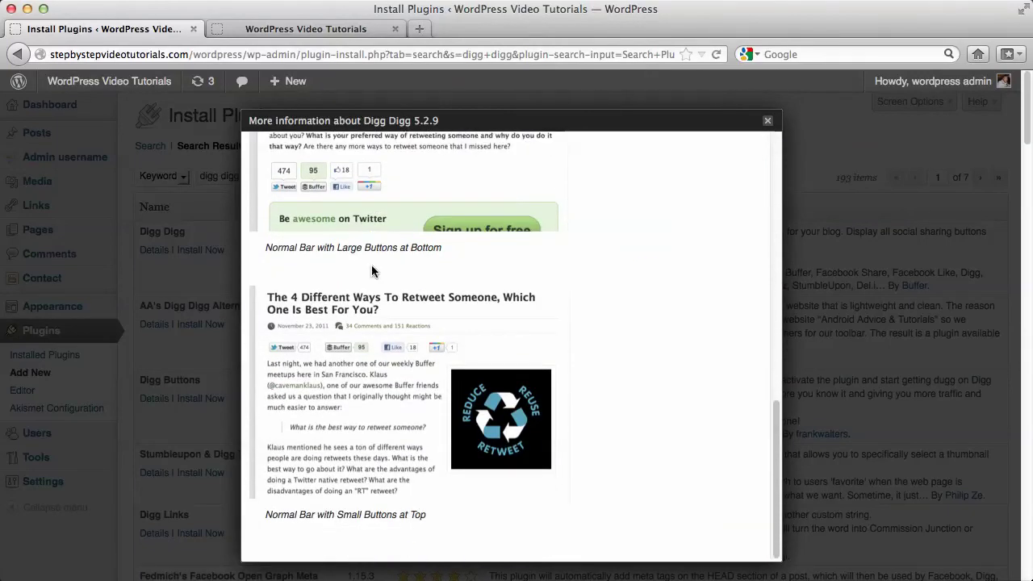
pyautogui.scroll(15, 371, 265)
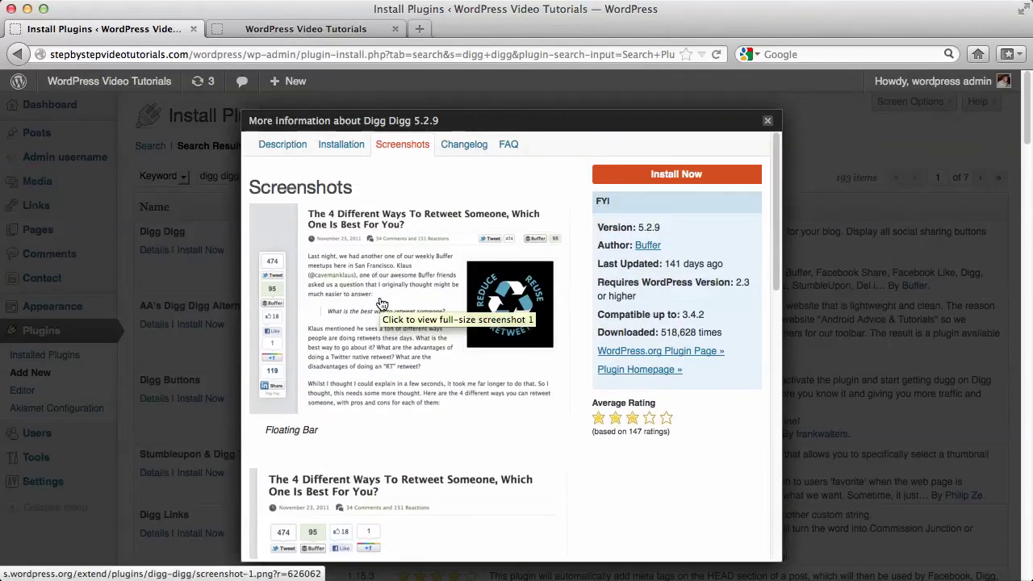
pyautogui.scroll(-2, 381, 303)
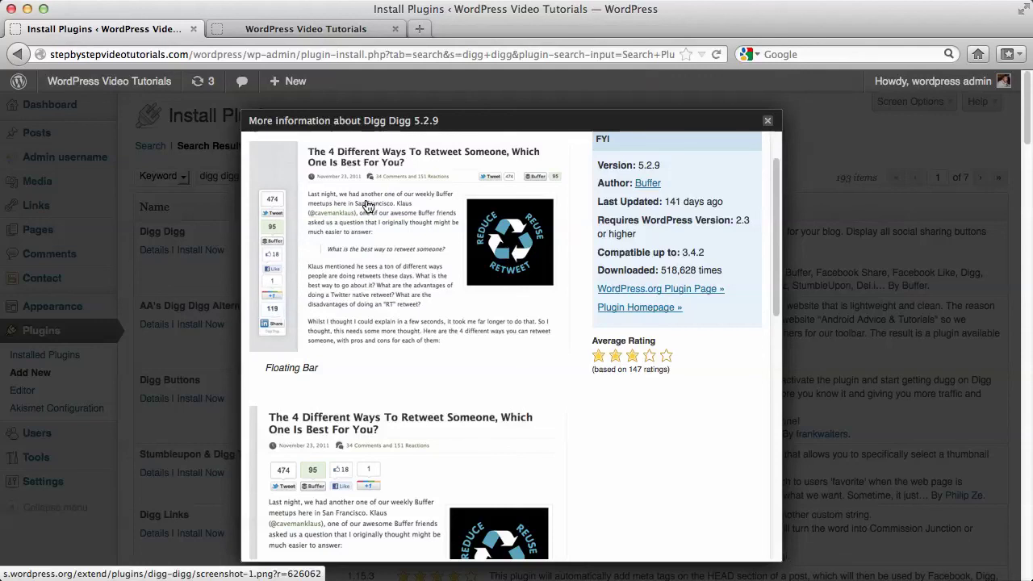
pyautogui.scroll(-2, 367, 205)
pyautogui.scroll(4, 367, 204)
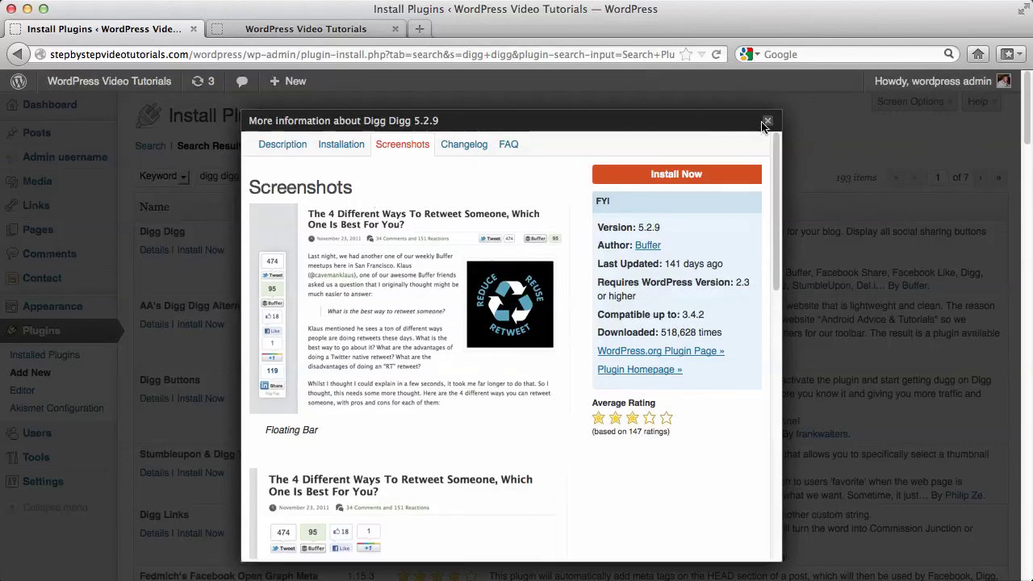
pyautogui.click(769, 122)
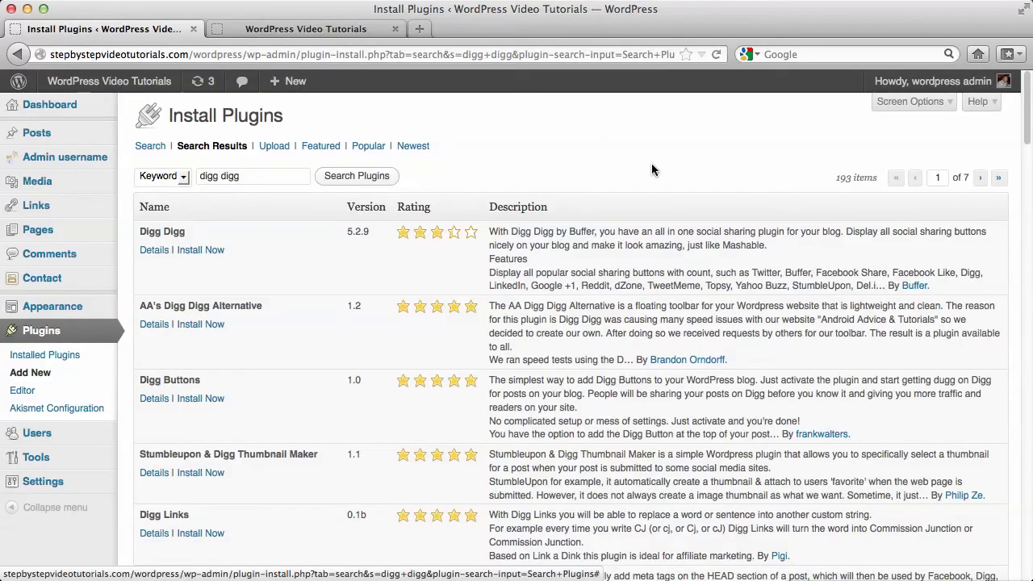
# Look through the "digg digg" search results again for other social sharing plugins, comparing their ratings and descriptions.
pyautogui.scroll(-5, 652, 194)
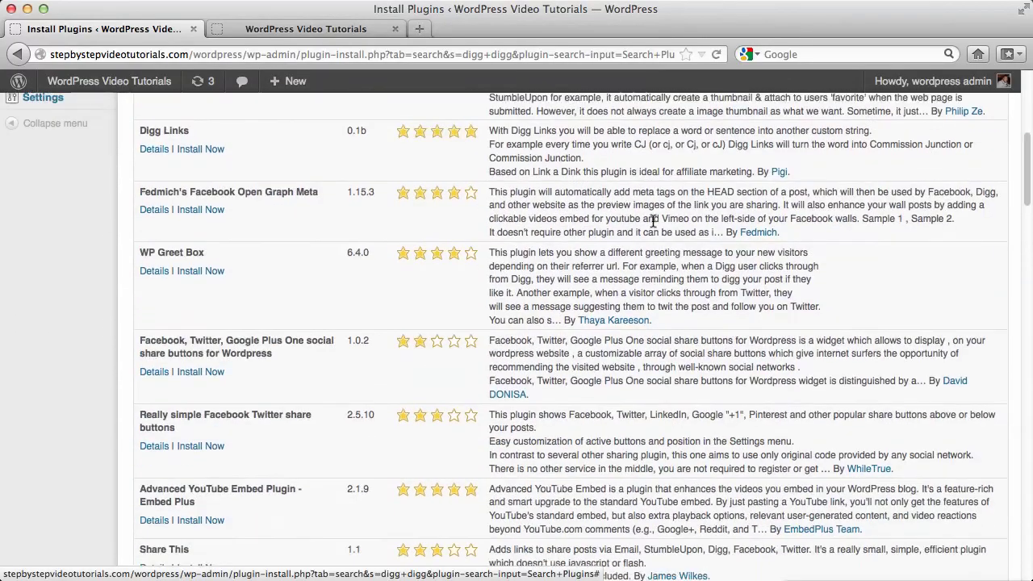
pyautogui.scroll(4, 653, 220)
pyautogui.scroll(-5, 654, 221)
pyautogui.scroll(6, 652, 255)
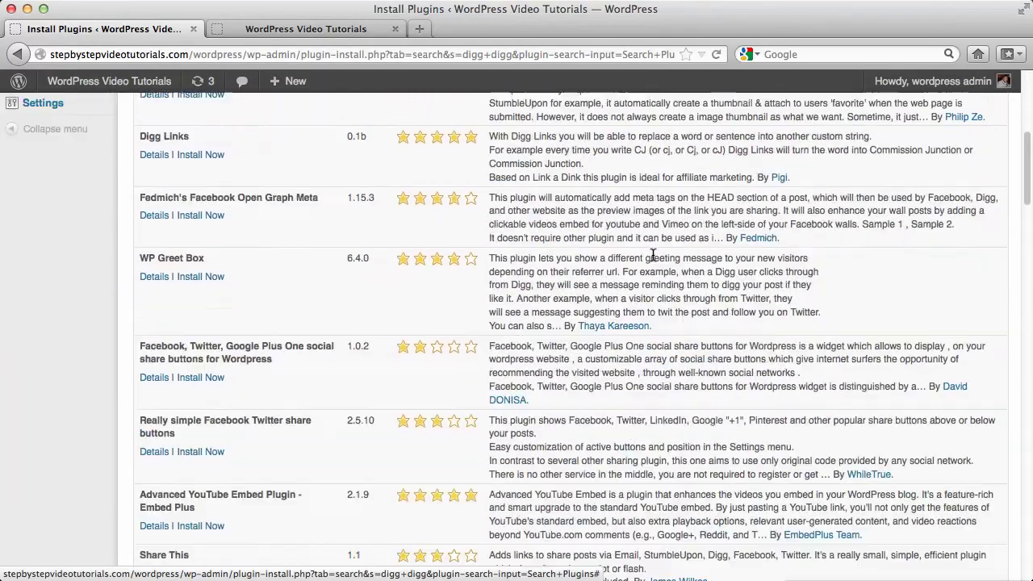